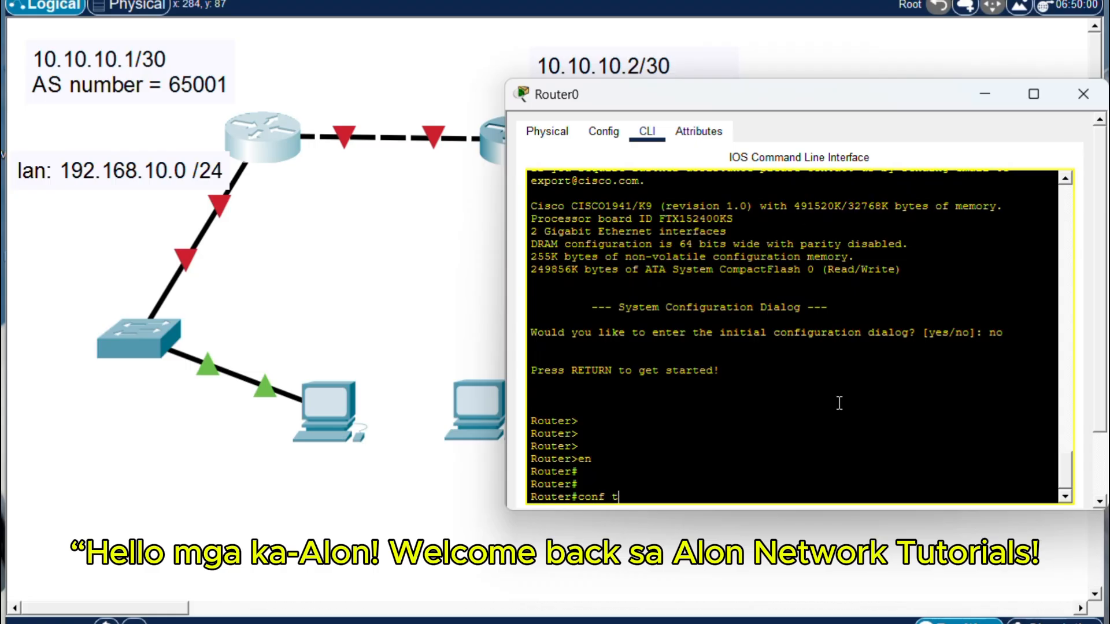
Step: Enter global configuration mode on Router0 and select interface gi0/0 for configuration
key("Return")
key("Return")
key("Return")
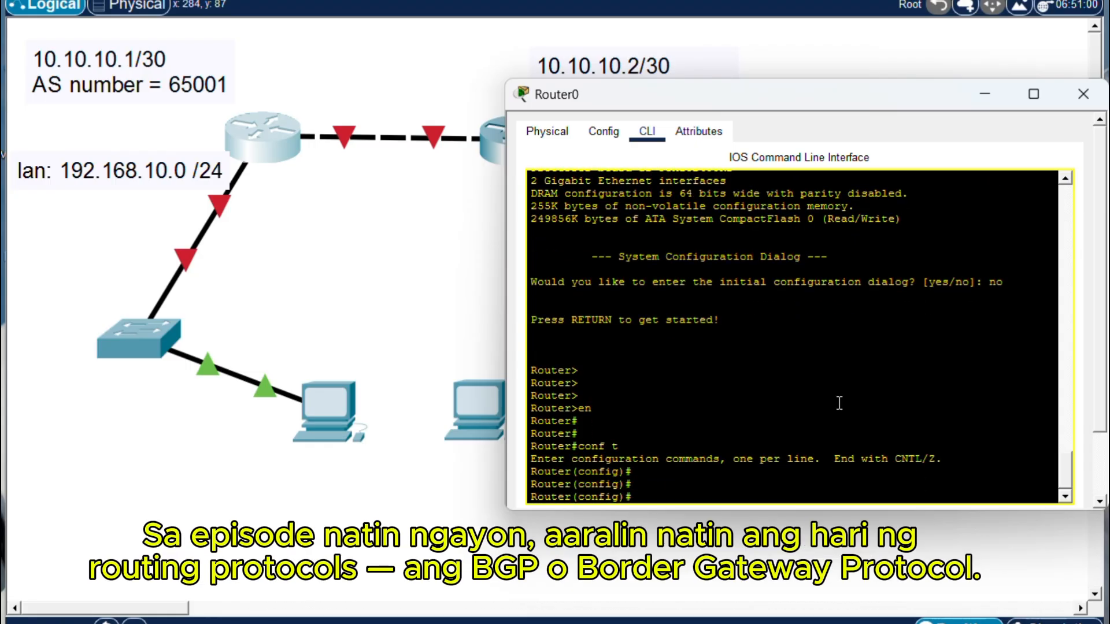
key("Return")
key("Return")
type("in")
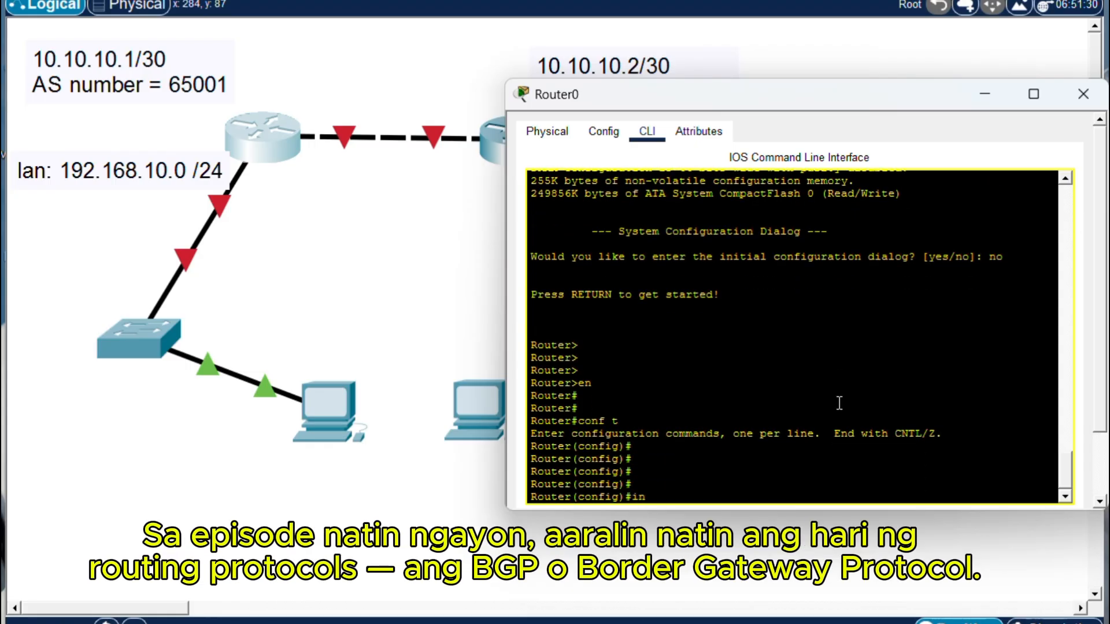
type("t gi0/")
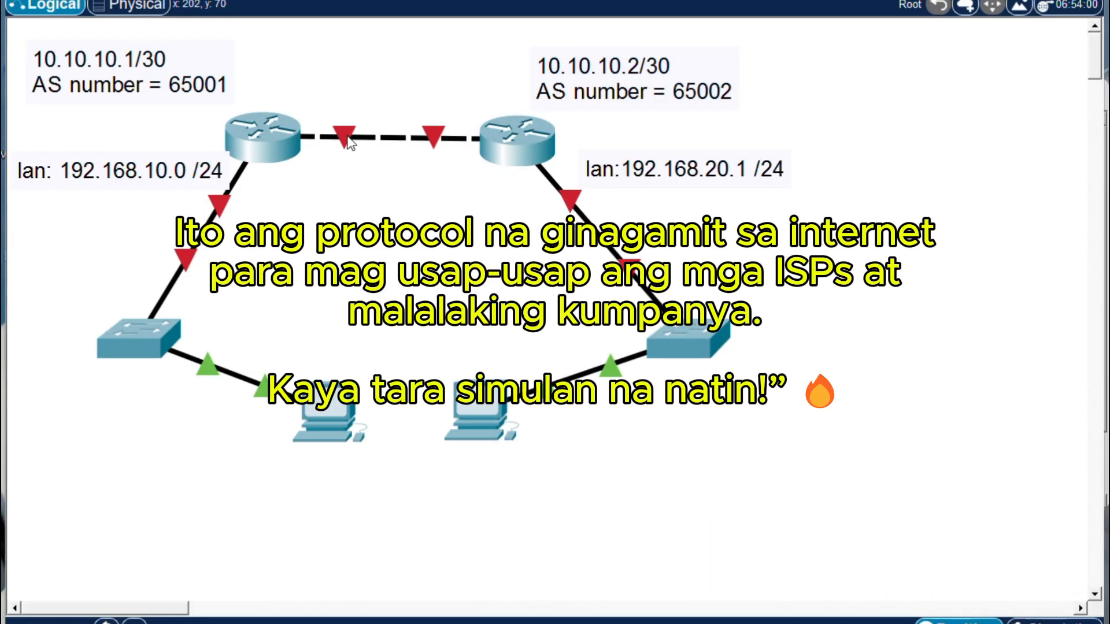
mouse_move(348, 141)
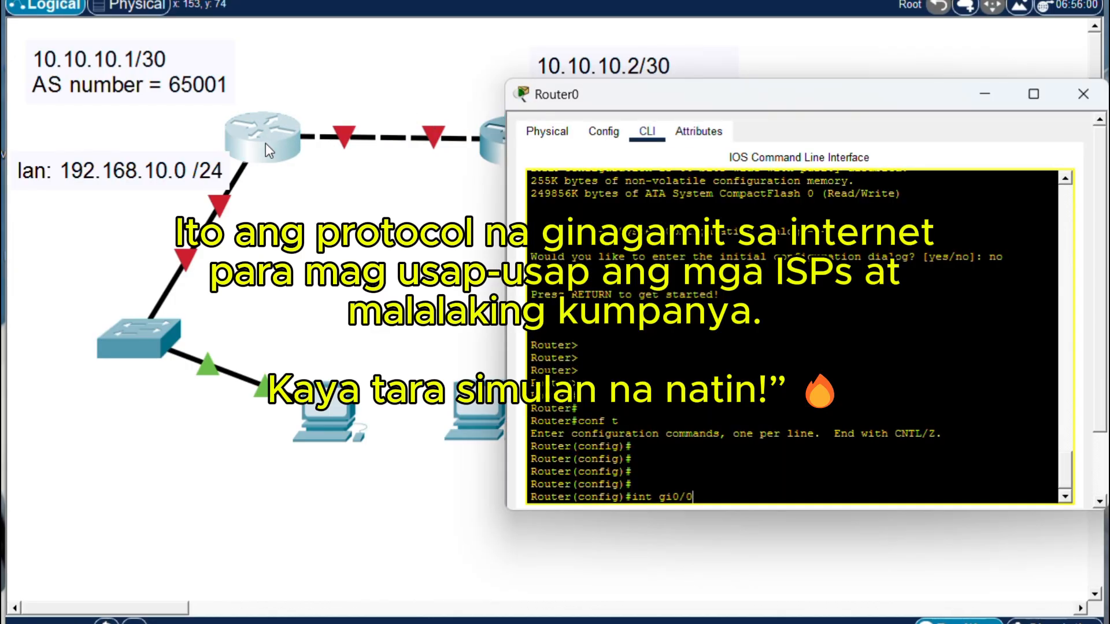
key("Return")
Step: Assign IP address 10.10.10.1 with mask 255.255.255.252 to Router0's gi0/0 interface
type("ip add")
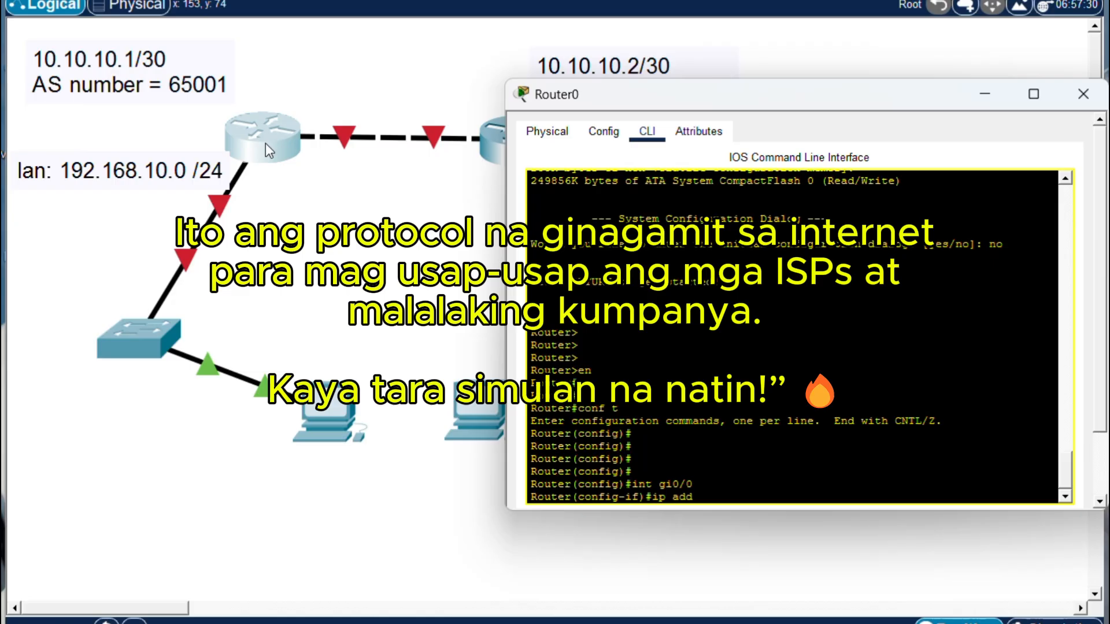
key("Return")
type("ip address 10.10")
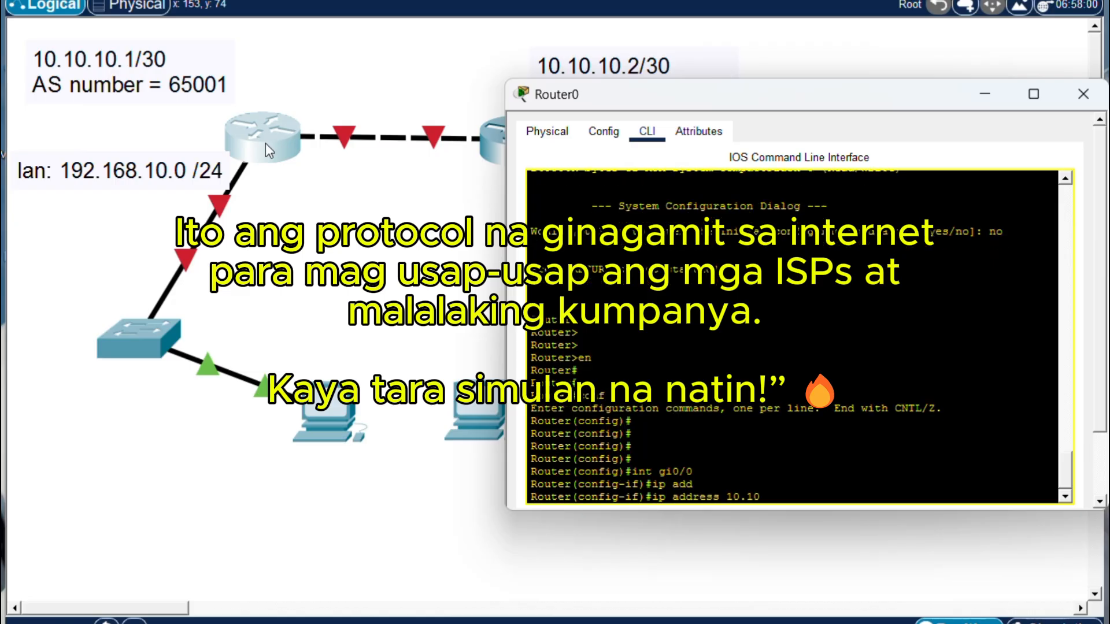
type(".10.1 2")
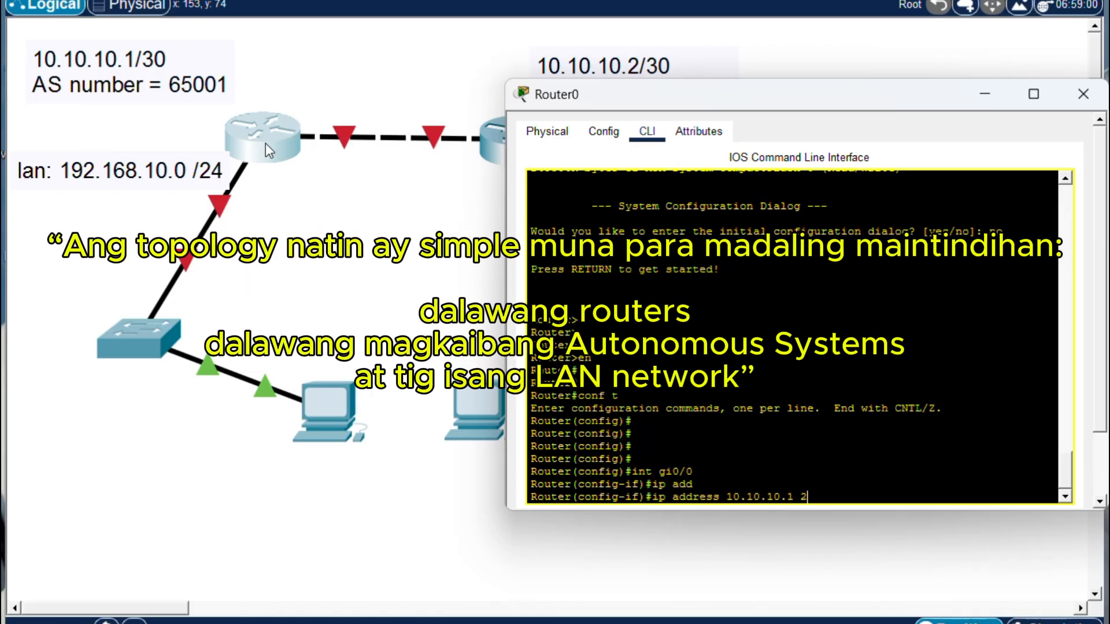
type("552")
type(".255.255.25")
type("2")
key("Return")
Step: Enable Router0's gi0/0 interface with no shut
type("no shut")
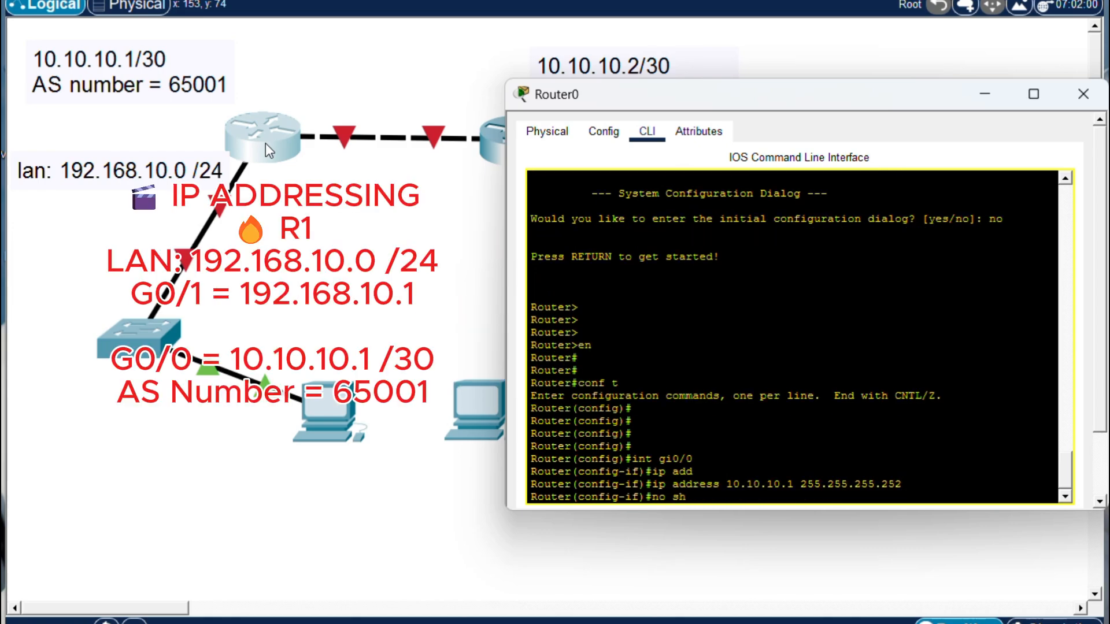
key("Return")
key("Return")
key("Return")
key("Return")
key("Return")
Step: Select Router0's gi0/1 interface and assign it IP address 192.168.10.1 with mask 255.255.255.0
type("int gi0/1")
key("Return")
key("Return")
key("Return")
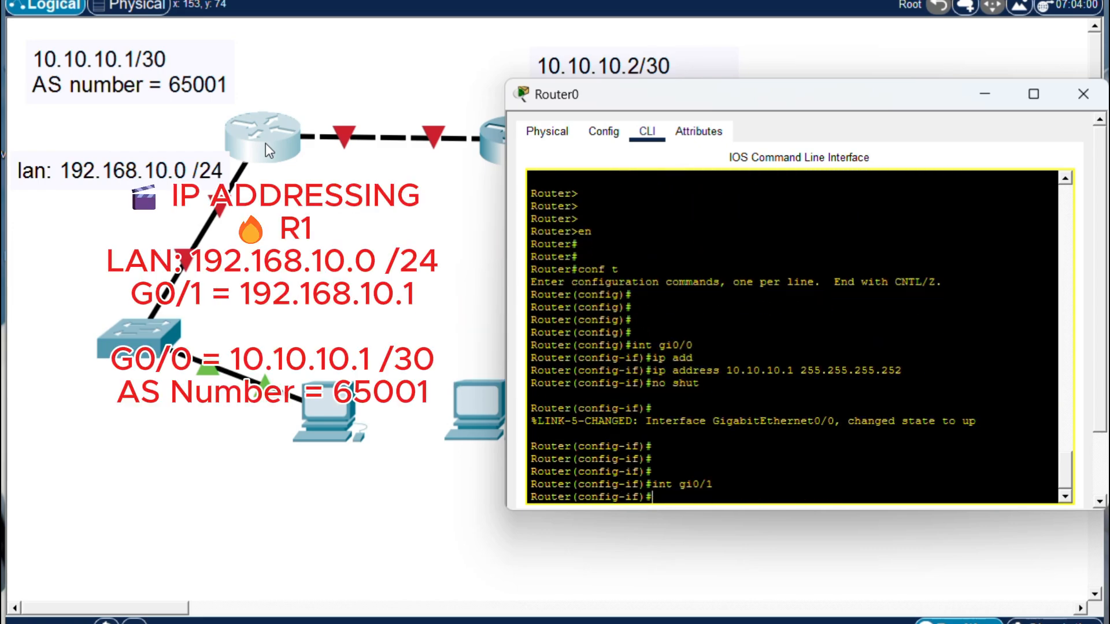
type("ip add")
key("Tab")
type("192.168.")
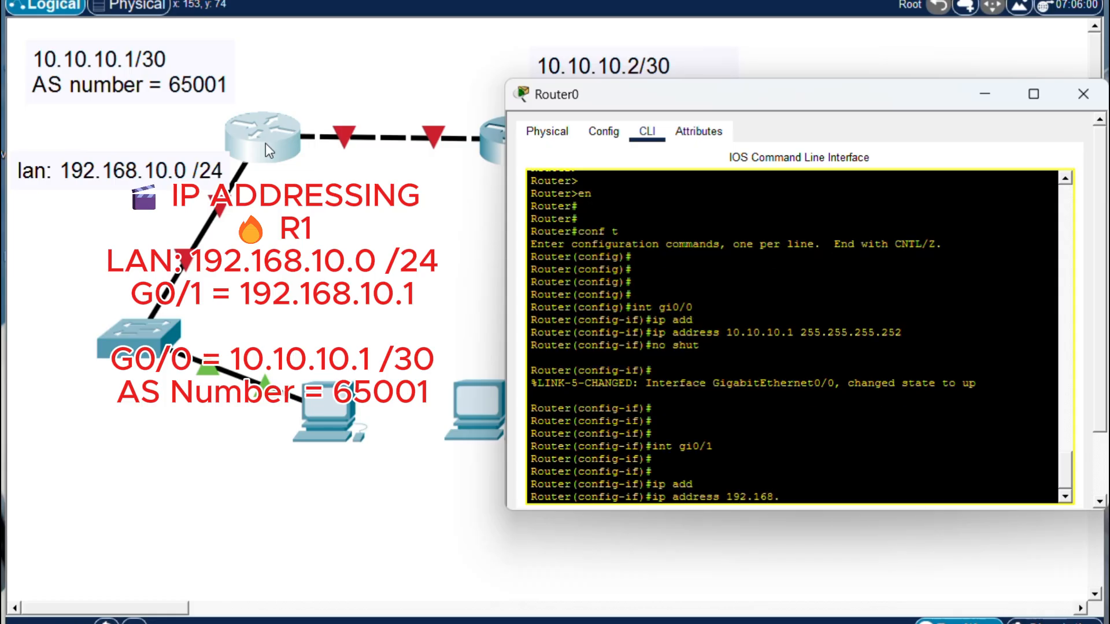
type("10.1 255.255.255.0")
key("Return")
Step: Enable Router0's gi0/1 interface with no shut
type("no shut")
key("Return")
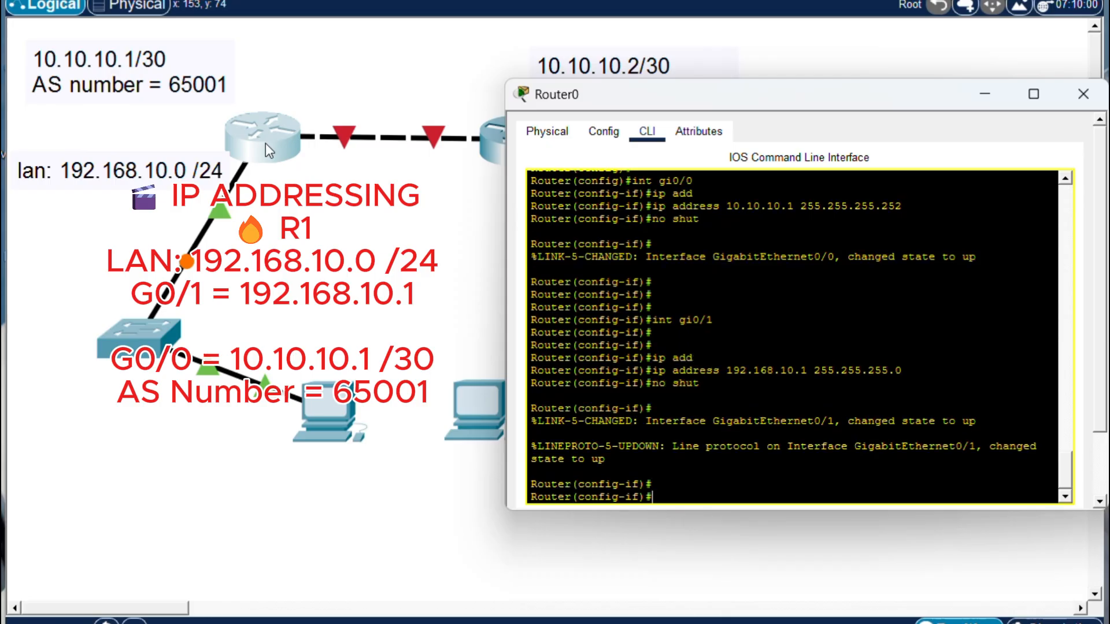
key("Return")
key("Return")
key("Return")
Step: Leave configuration mode on Router0 and save its configuration with wr
type("end")
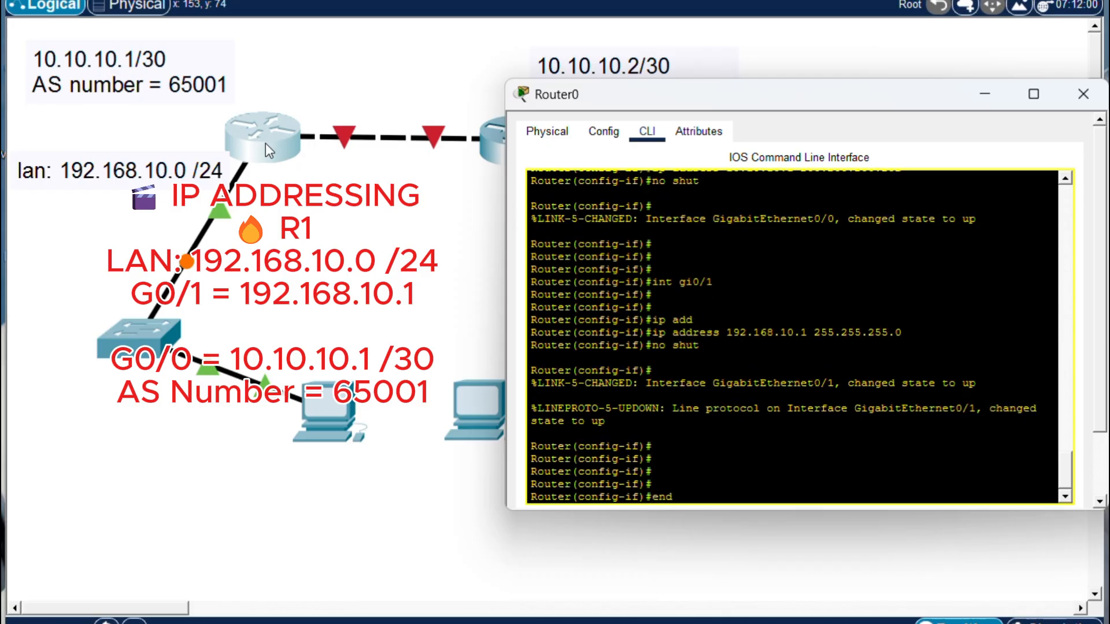
key("Return")
key("Return")
key("Return")
key("Return")
type("wr")
key("Return")
key("Return")
key("Return")
key("Return")
Step: Copy startup-config to running-config on Router0, accepting the default destination filename
type("copy")
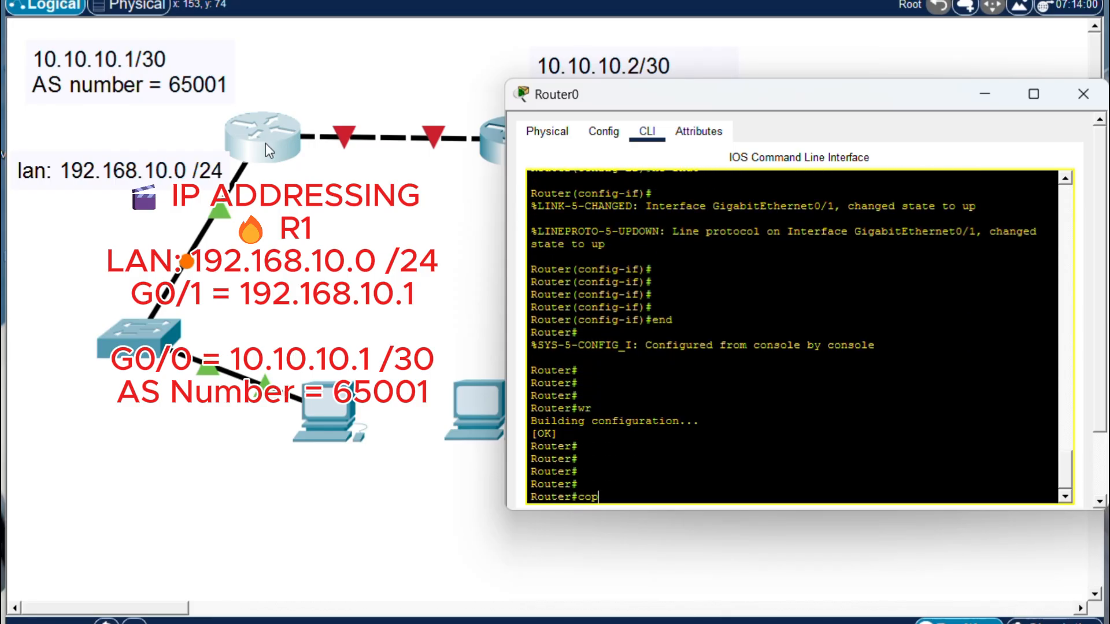
type("start")
key("Tab")
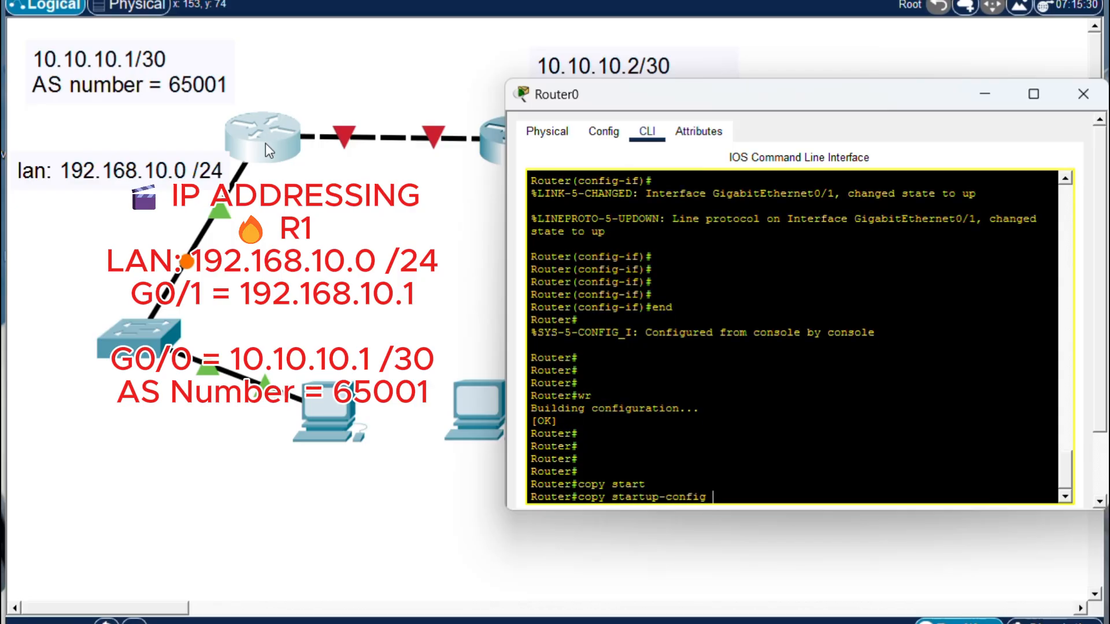
type("run")
key("Tab")
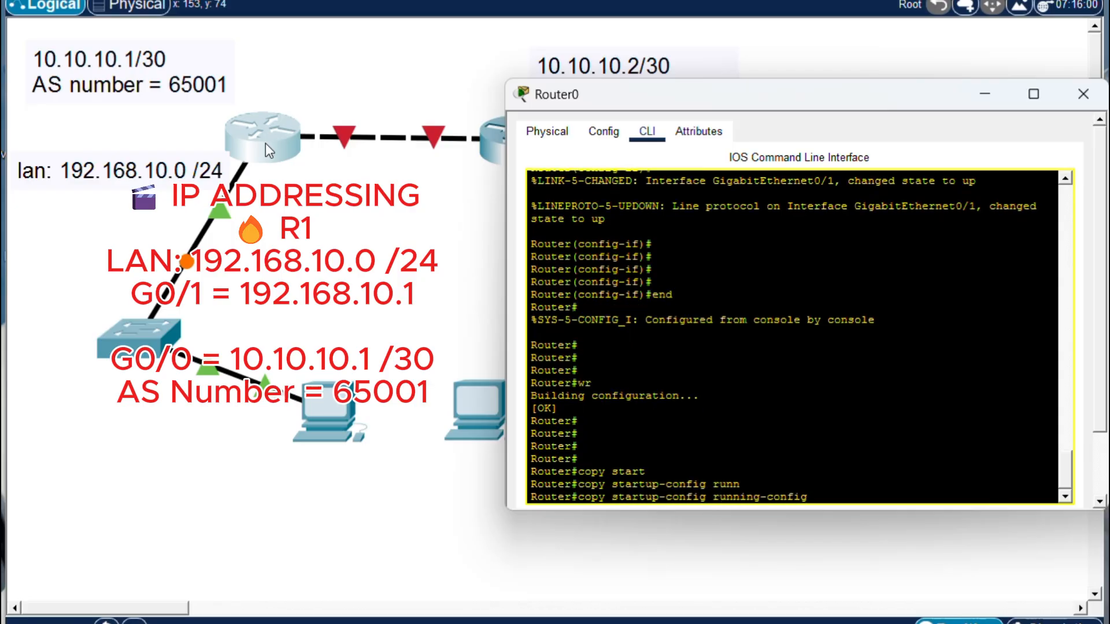
key("Return")
key("Return")
key("Return")
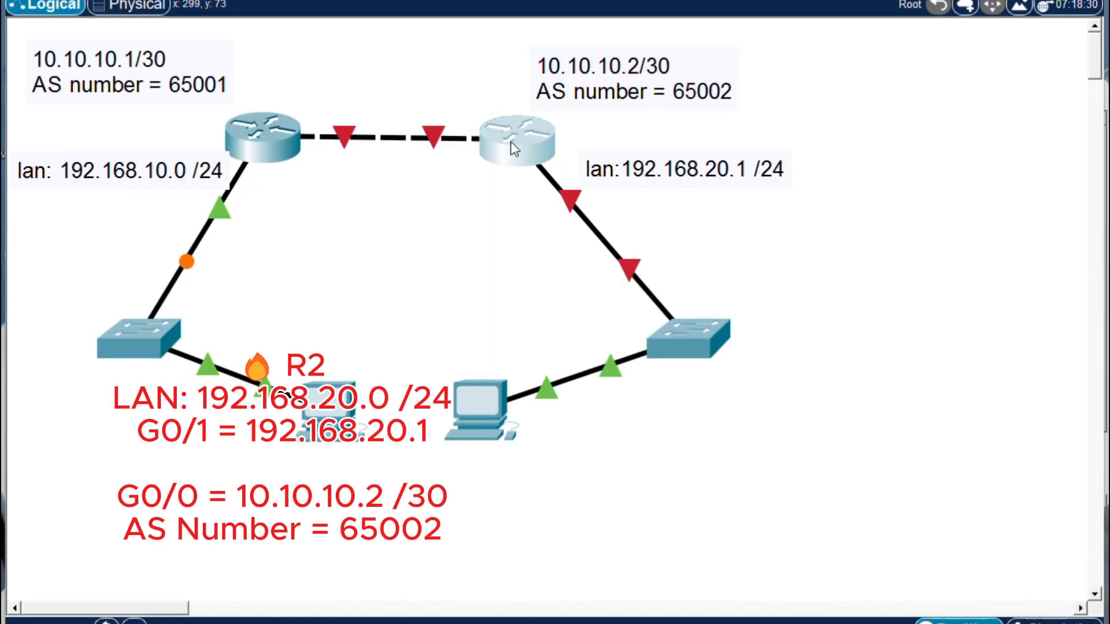
Step: Open the command line of the AS 65002 router and decline the initial configuration dialog
left_click(511, 141)
left_click(648, 132)
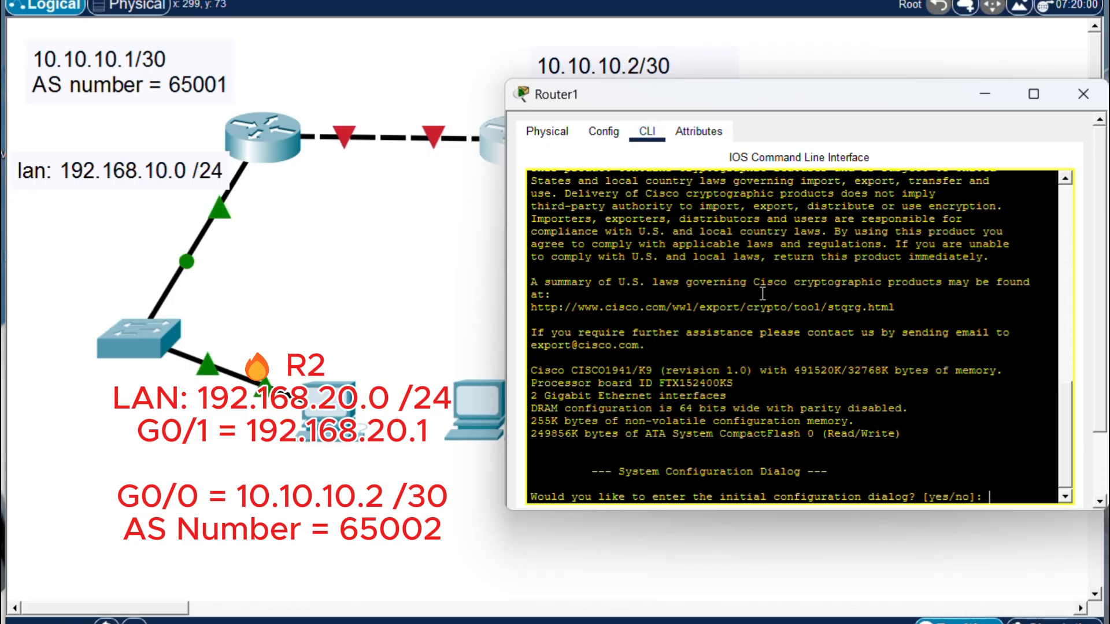
type("no")
key("Return")
key("Return")
key("Return")
key("Return")
key("Return")
key("Return")
Step: Enter privileged mode and global configuration mode on Router1
type("en")
key("Return")
key("Return")
key("Return")
type("conf t")
key("Return")
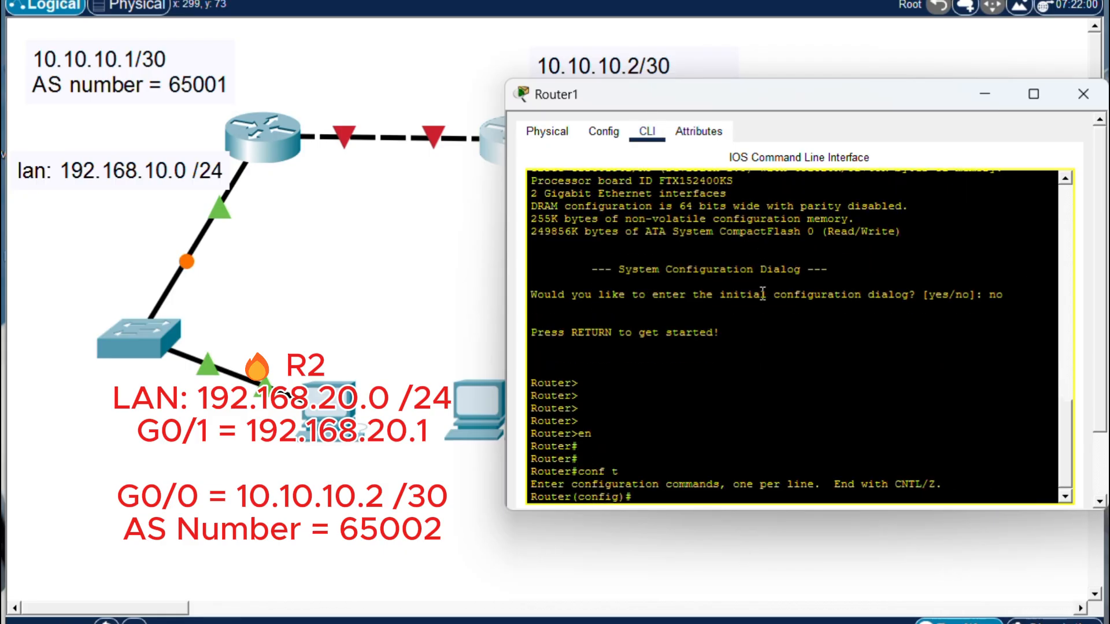
key("Return")
Step: Select Router1's gi0/0 interface and assign it IP address 10.10.10.2 with mask 255.255.255.252
type("int gi0/0")
key("Return")
key("Return")
key("Return")
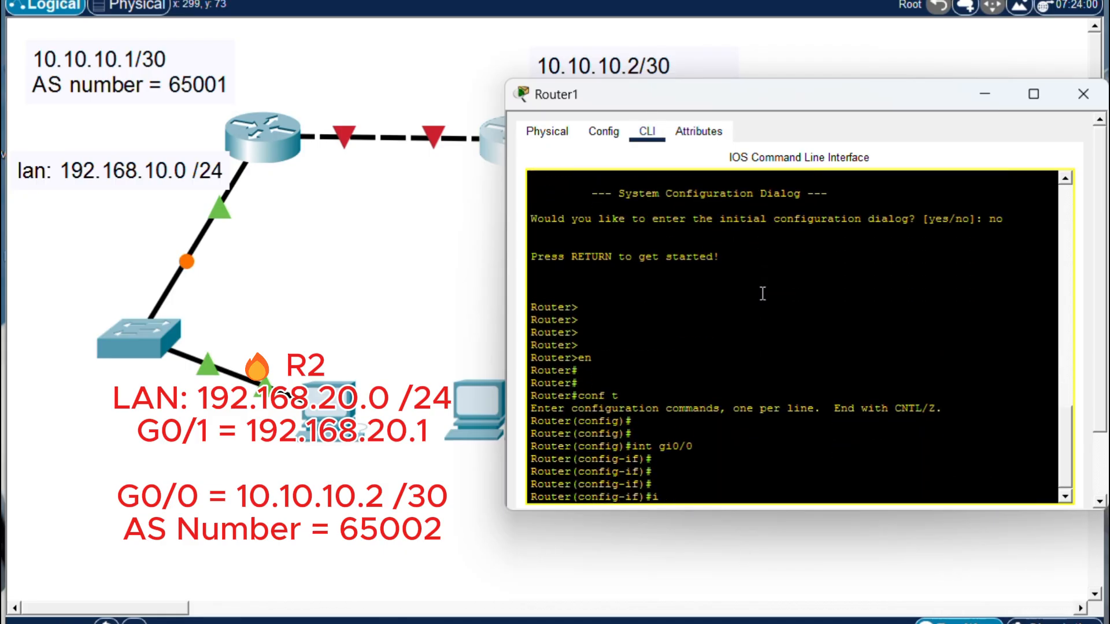
type("ip add")
key("Tab")
type("10.10.10.2 25")
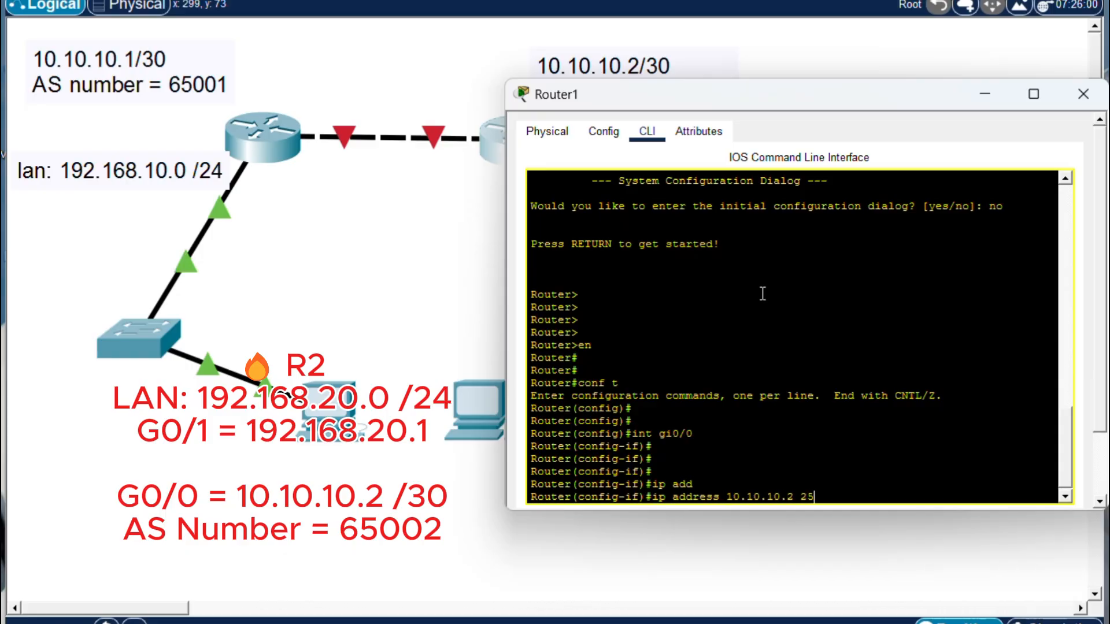
type("5.255.255.252")
key("Return")
Step: Enable Router1's gi0/0 interface with no shut
type("no sh")
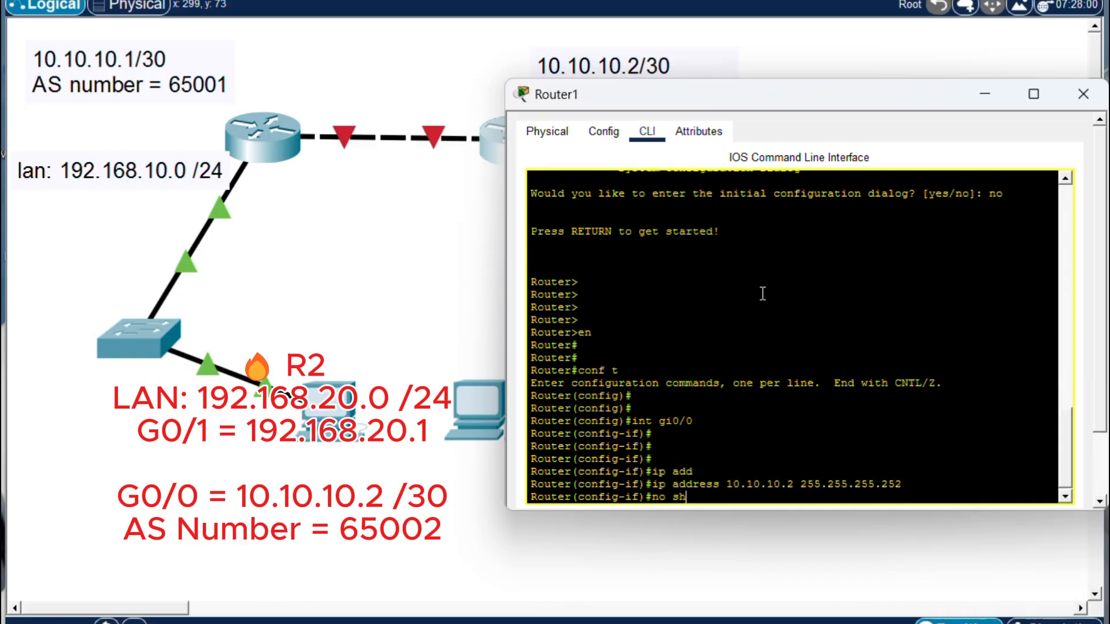
type("ut")
key("Return")
key("Return")
key("Return")
key("Return")
Step: Select Router1's gi0/1 interface and assign it IP address 192.168.20.1 with mask 255.255.255.0
type("int gi0")
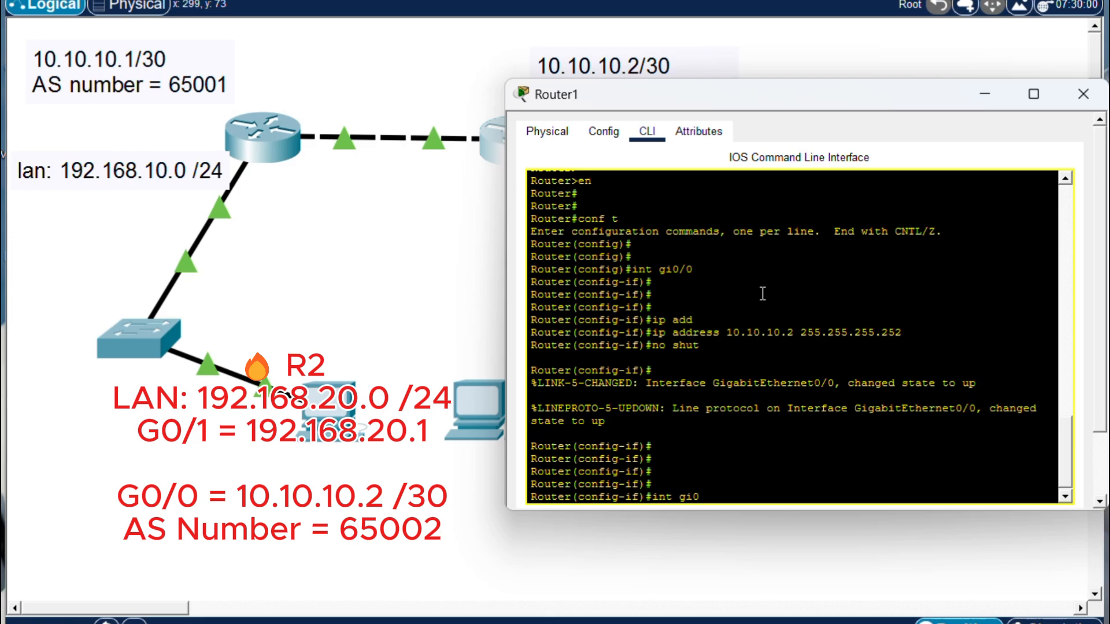
type("/1")
key("Return")
type("ip add")
key("Tab")
type("192.168")
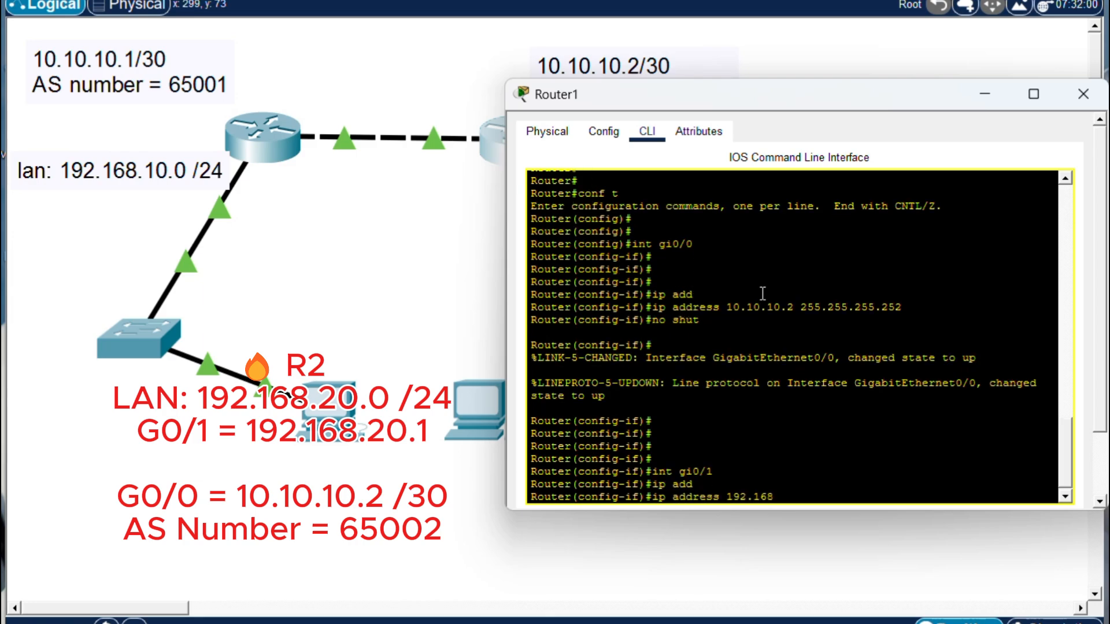
type(".20.1 255.255.255/")
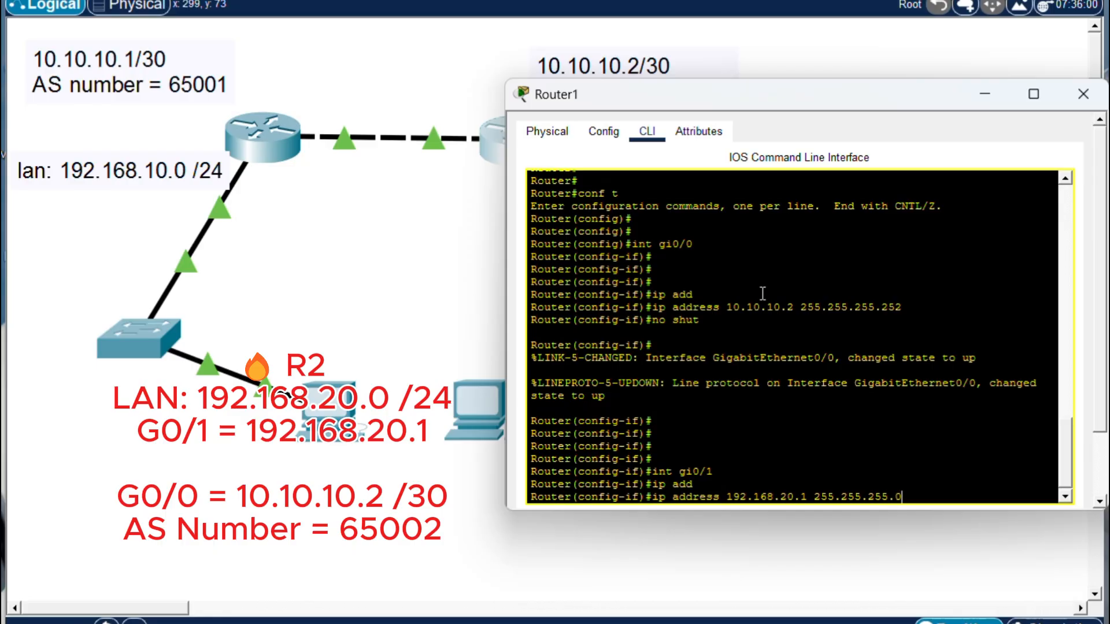
key("Return")
Step: Enable Router1's gi0/1 interface with no shut
type("no shut")
key("Return")
key("Return")
key("Return")
key("Return")
key("Return")
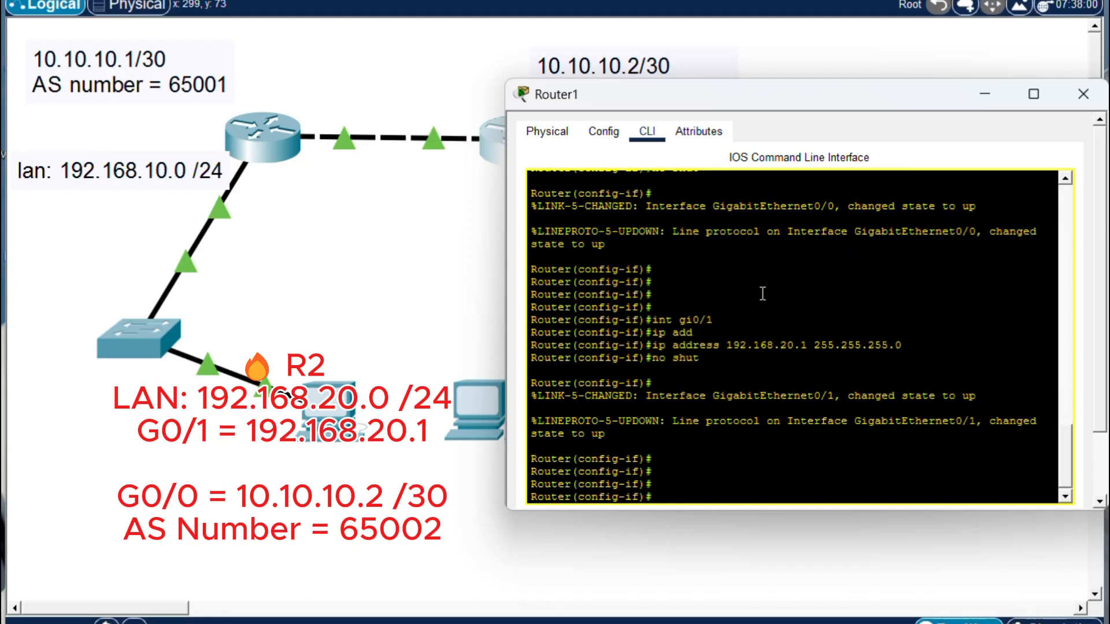
key("Return")
key("Return")
key("Return")
key("Return")
Step: Leave configuration mode on Router1 and save its configuration with wr
type("end")
key("Return")
key("Return")
key("Return")
key("Return")
key("Return")
key("Return")
key("Return")
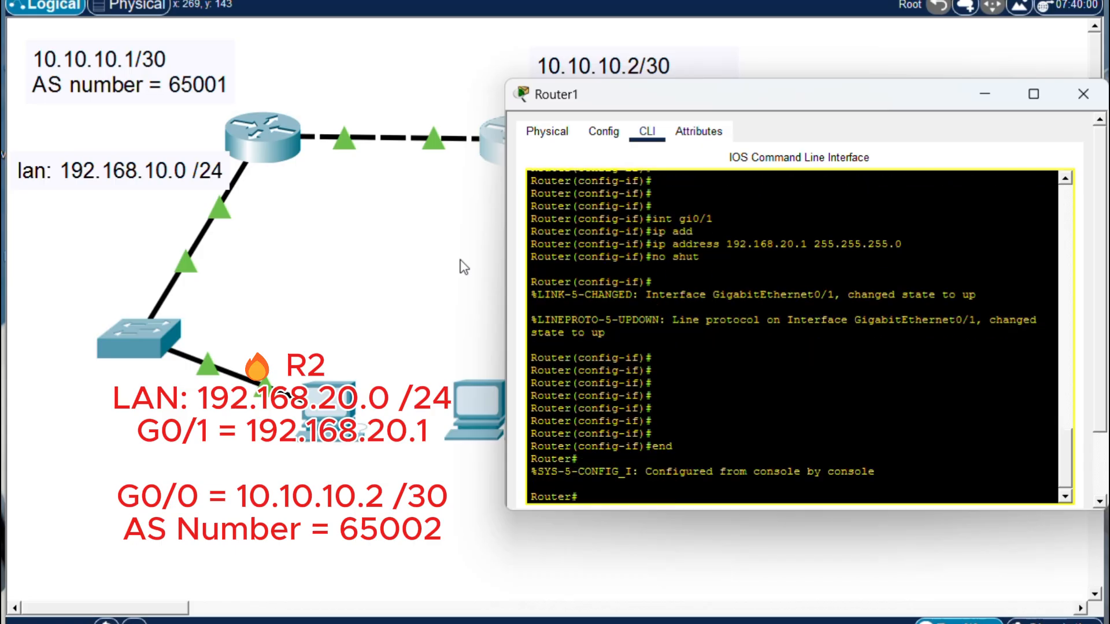
type("wr")
key("Return")
key("Return")
key("Return")
key("Return")
key("Return")
key("Return")
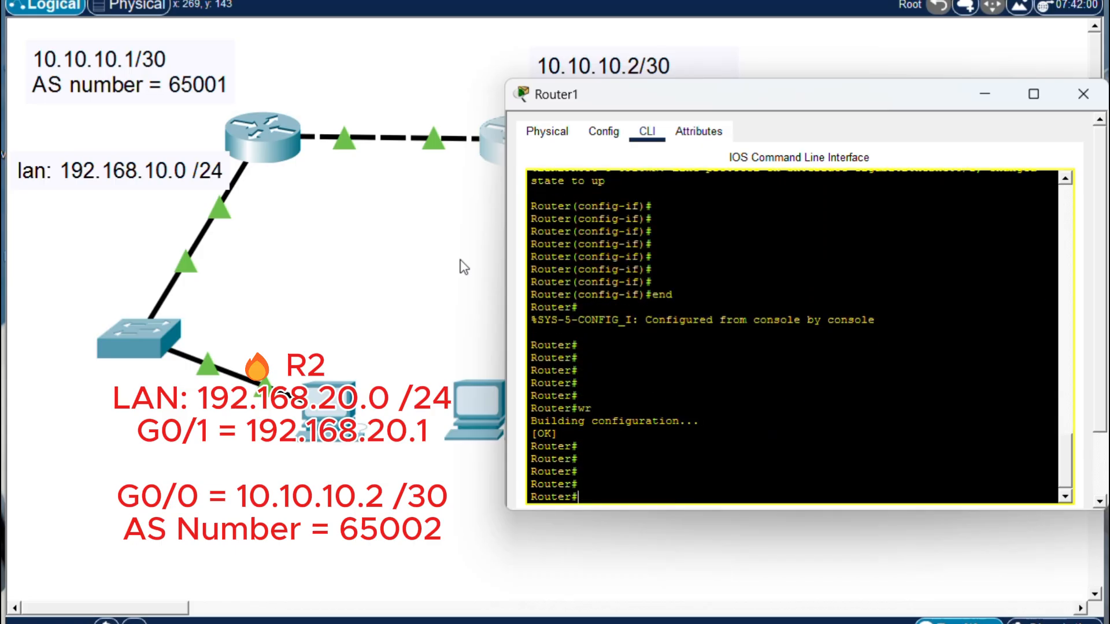
Step: Copy startup-config to running-config on Router1, accepting the default destination filename
type("copy start")
key("Tab")
type("runn")
key("Tab")
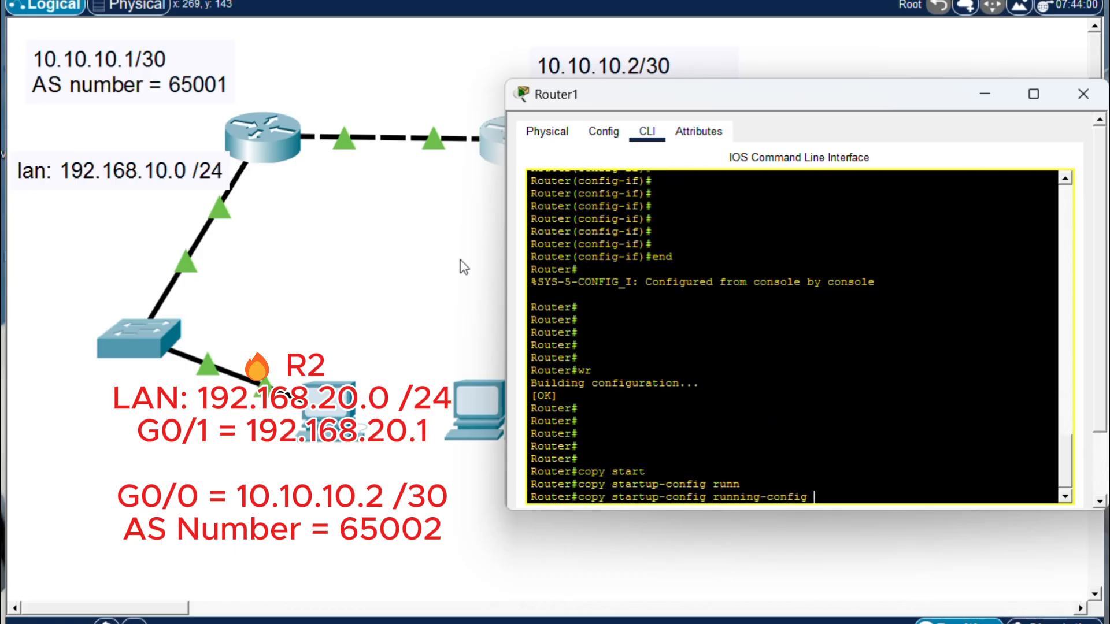
key("Return")
key("Return")
key("Return")
key("Return")
key("Return")
key("Return")
Step: Display the brief IP interface summary on Router1 with sh ip int br
type("do sh ip int br")
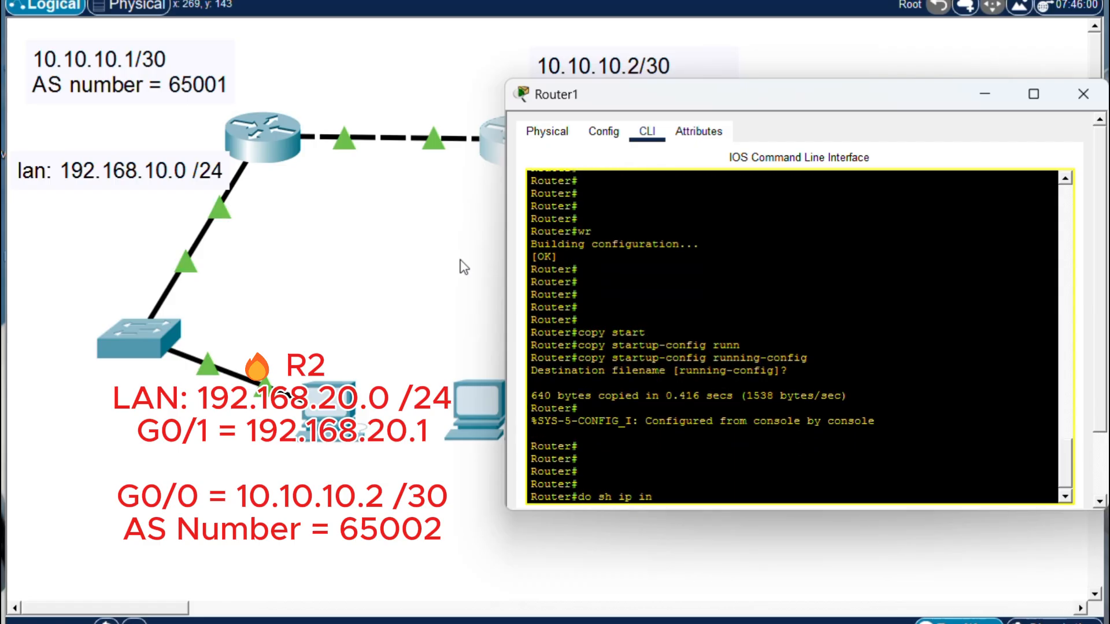
key("Return")
key("Return")
type("sh ip int br")
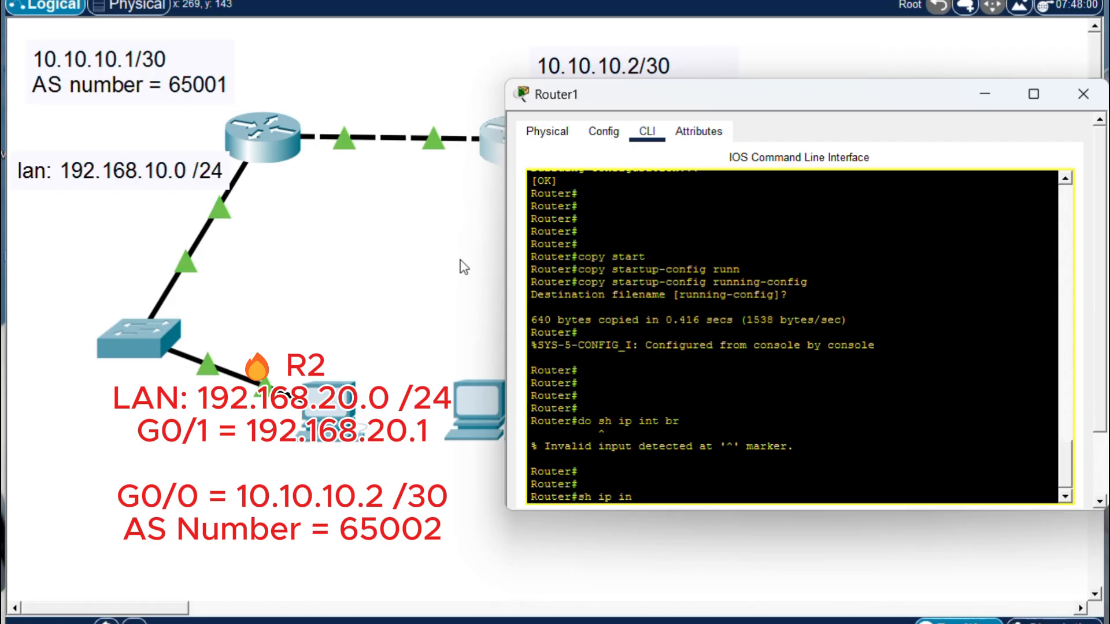
key("Return")
Step: Switch to Router0's command line and display its brief IP interface summary with sh ip in br
left_click(264, 149)
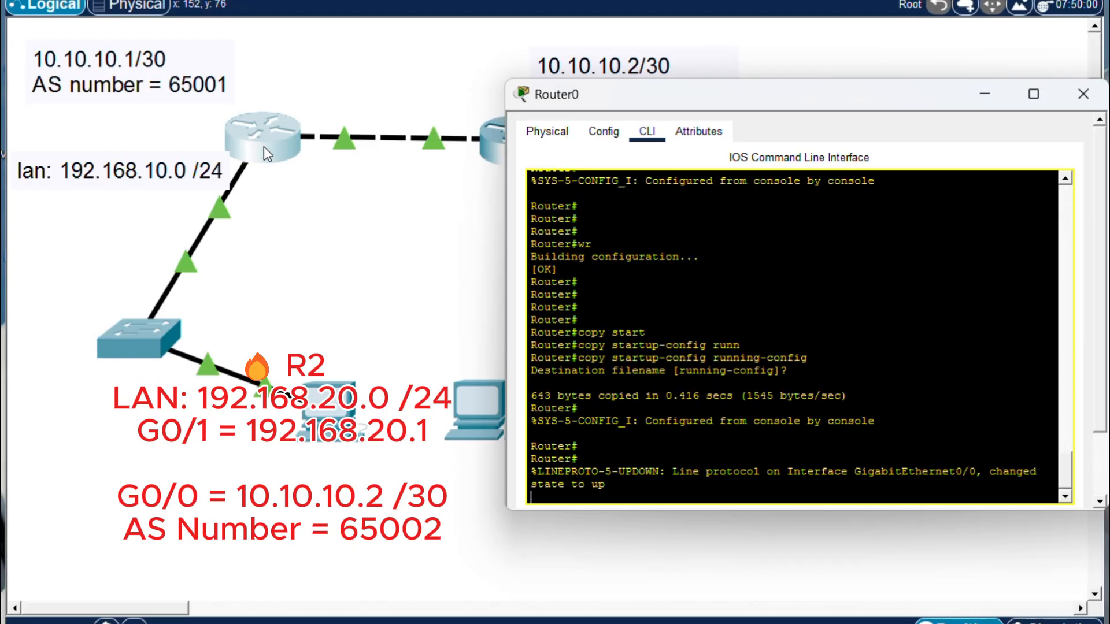
key("Return")
key("Return")
key("Return")
key("Return")
key("Return")
type("sh ip in tbr")
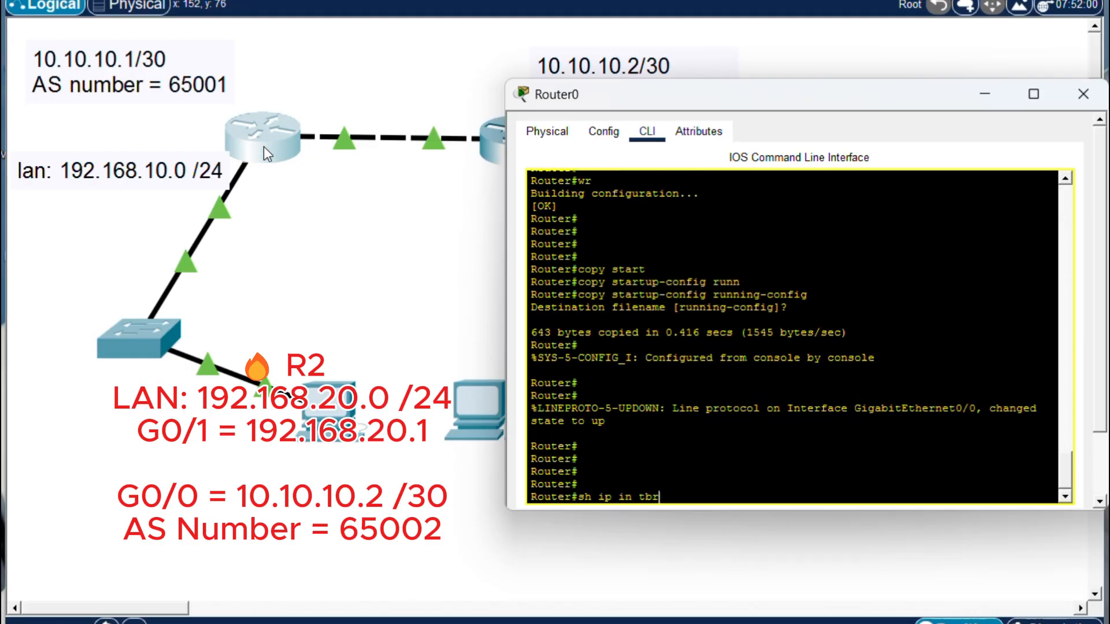
key("Return")
key("Up")
key("Left")
key("Left")
key("BackSpace")
key("Return")
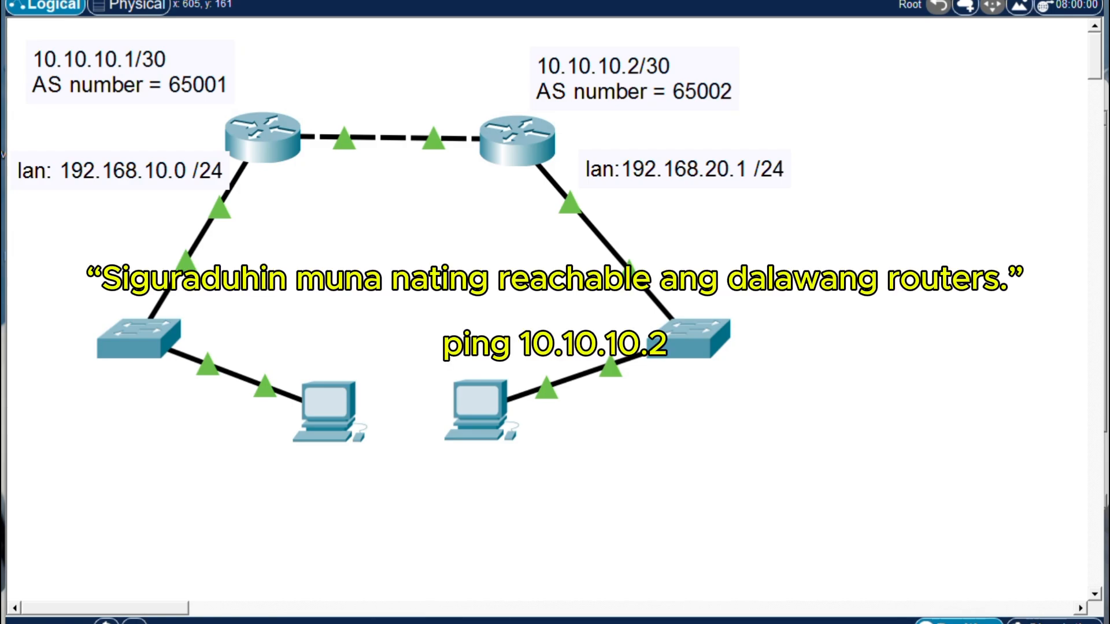
Step: Open Router0's command line and ping 10.10.10.2 twice to test the link to Router1
left_click(277, 144)
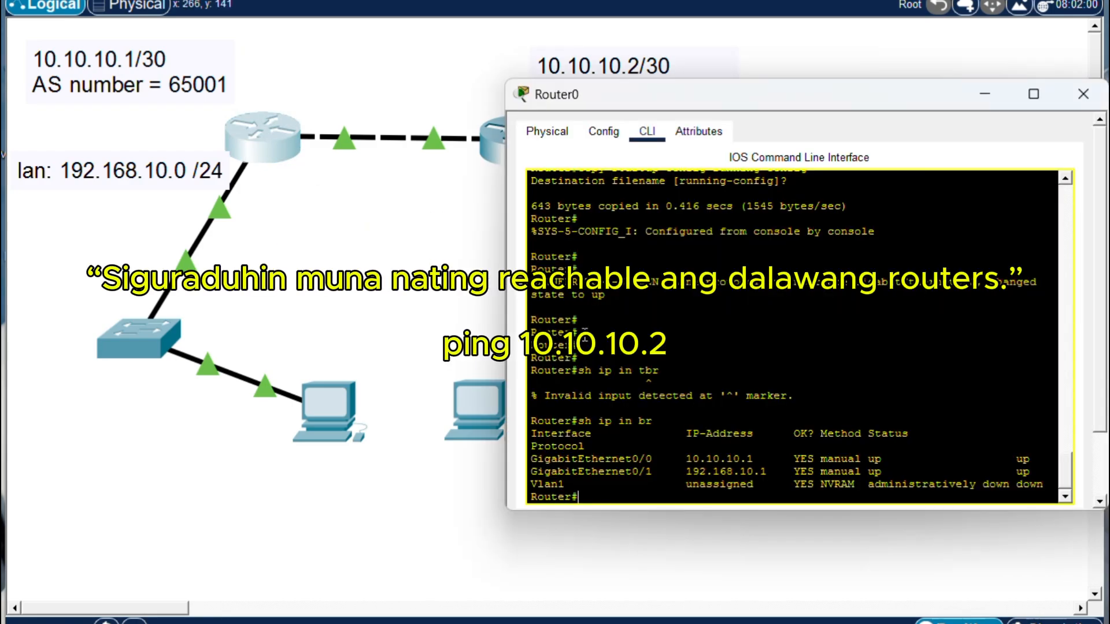
key("Return")
key("Return")
key("Return")
type("ping 10.10.10.2")
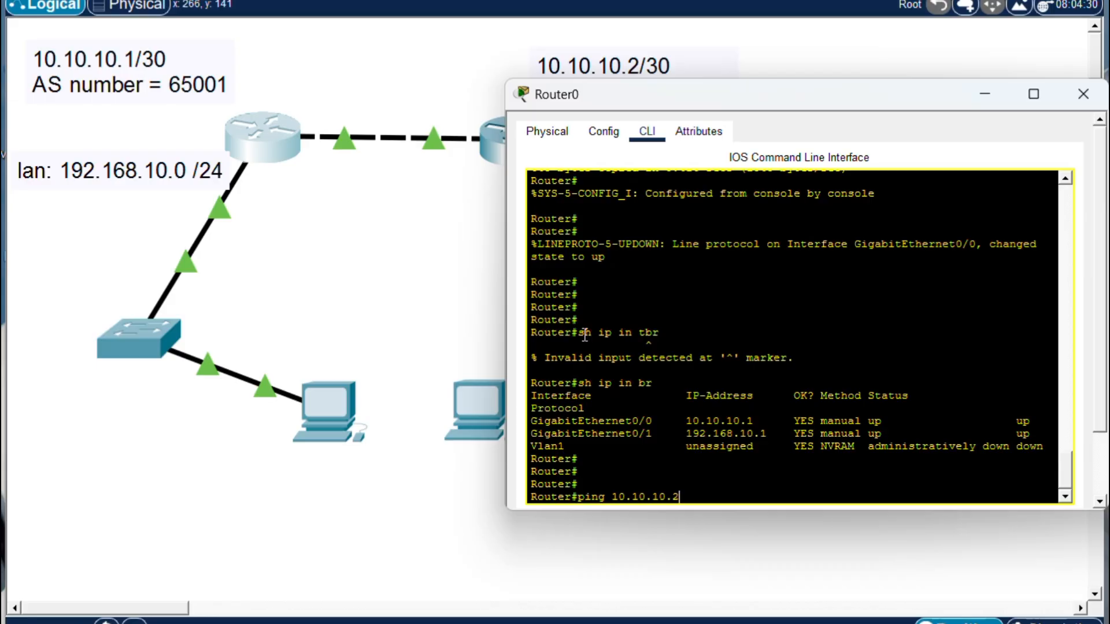
key("Return")
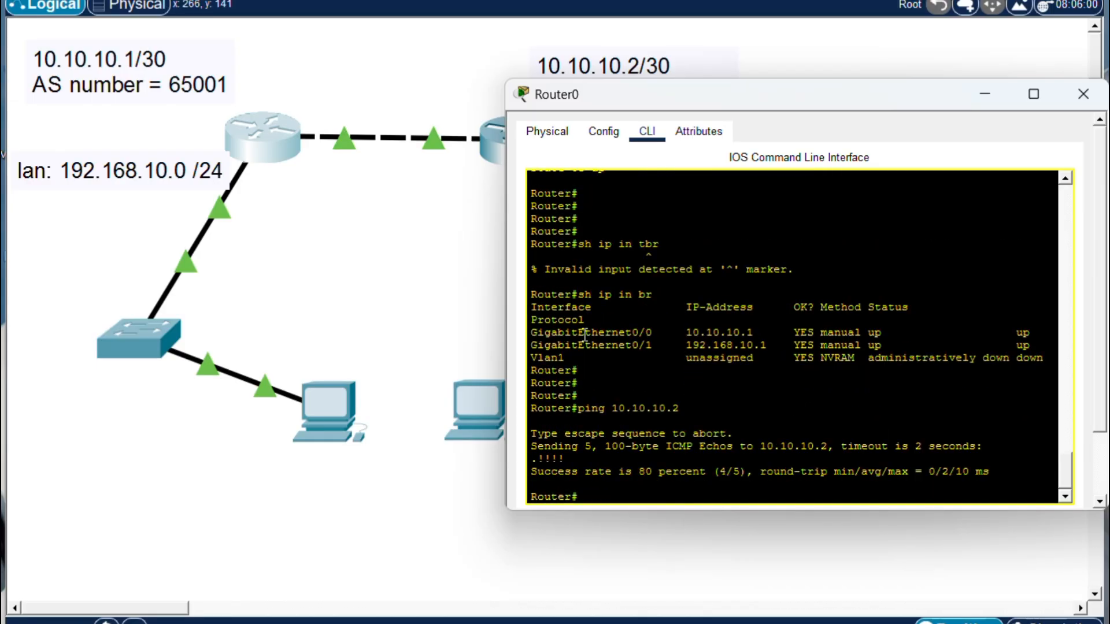
left_click_drag(665, 472, 627, 472)
type("ping 10.10.10.2")
key("Return")
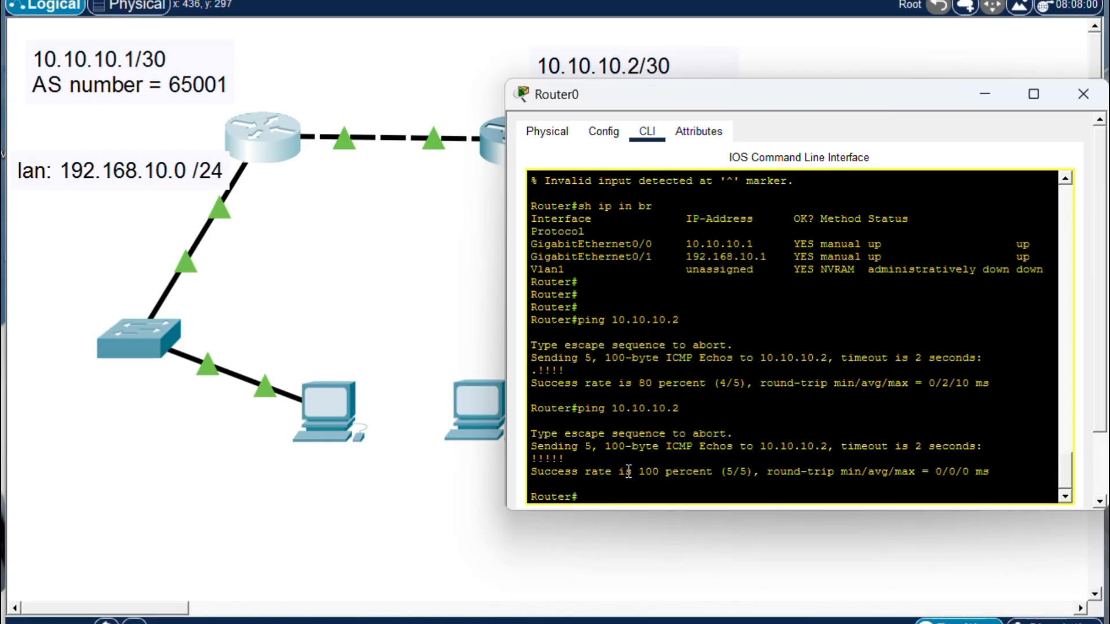
Step: Switch to Router1's command line and ping its own address 10.10.10.2
left_click(424, 264)
left_click(532, 146)
type("p")
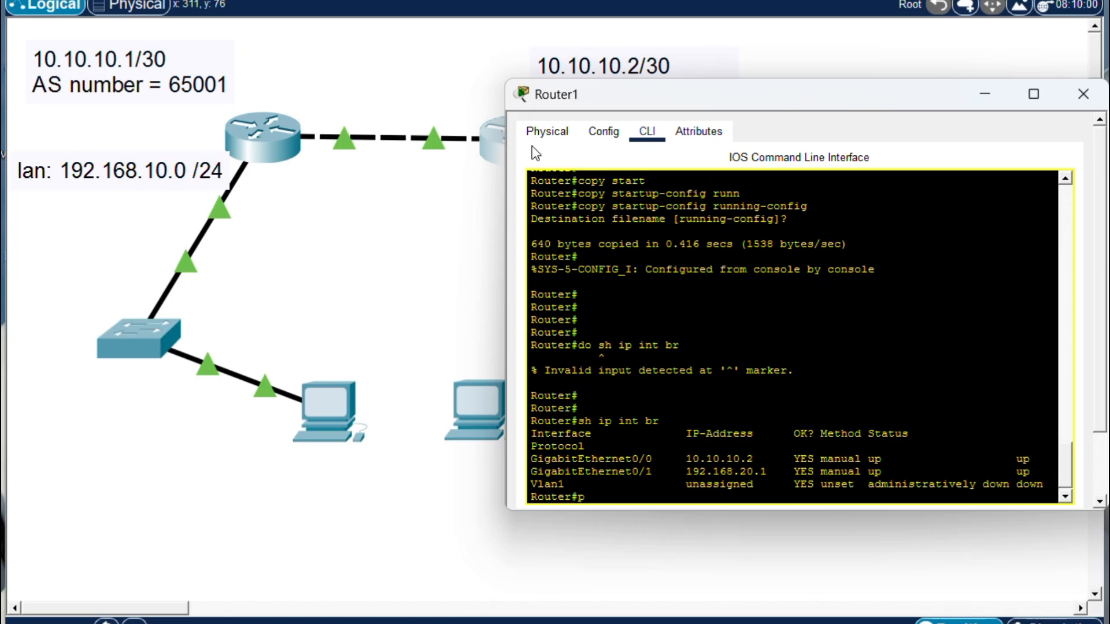
type("ing 10.10.10.2")
key("Return")
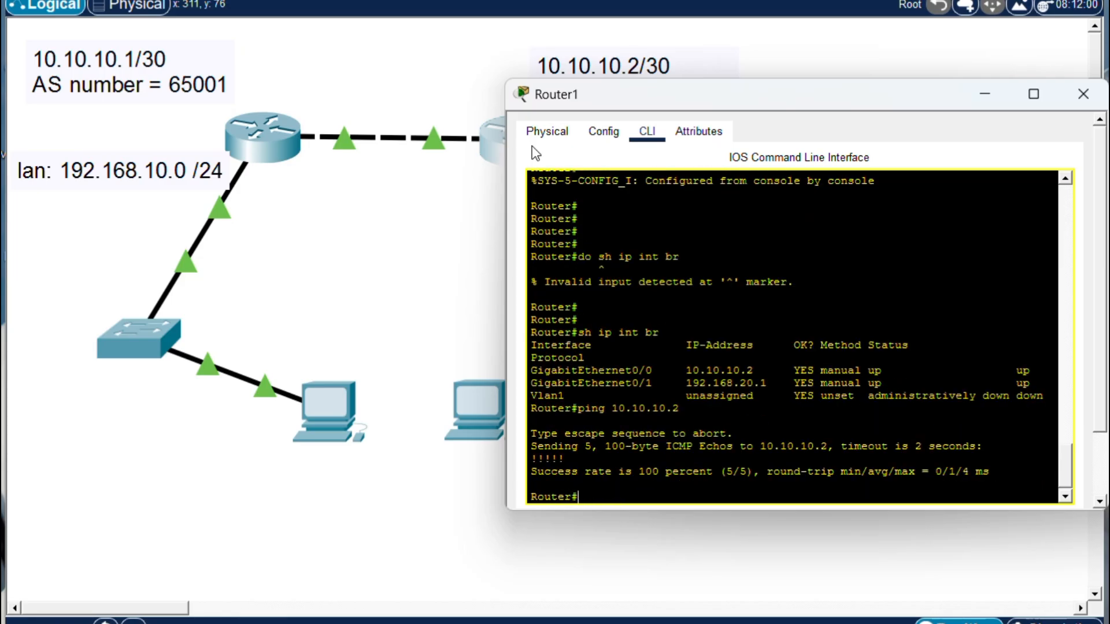
Step: Ping Router0's address 10.10.10.1 from Router1, then close the router's window
key("Up")
key("BackSpace")
type("10.10.10.")
key("Return")
left_click(436, 197)
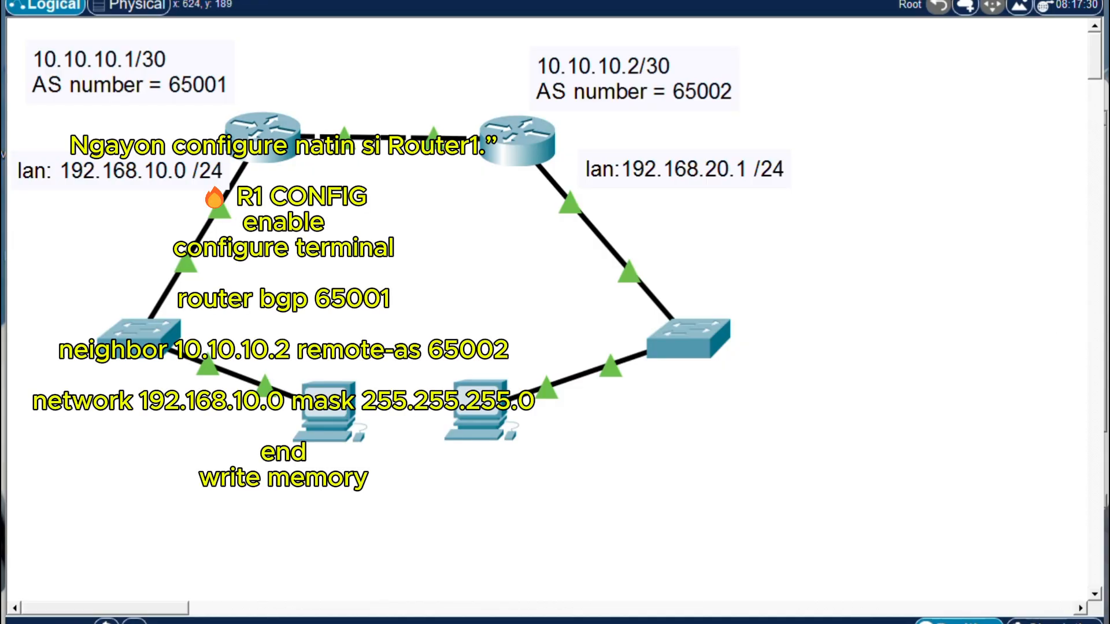
Step: Enter global configuration mode on Router0 and start its BGP process with router bgp 65001
left_click(265, 151)
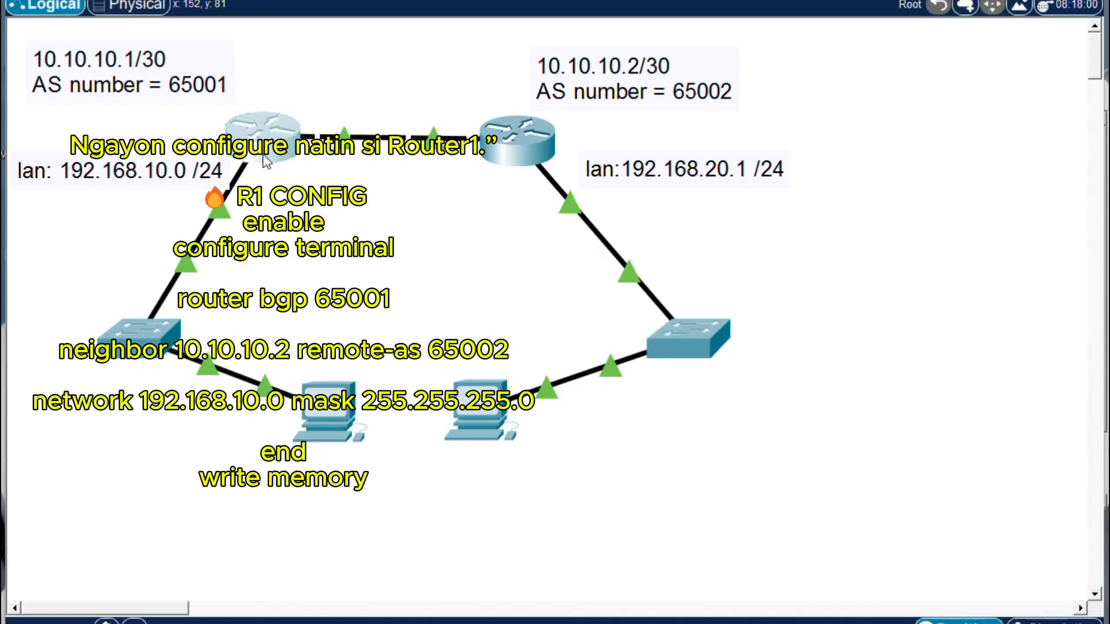
key("Return")
key("Return")
key("Return")
type("conf t")
key("Return")
key("Return")
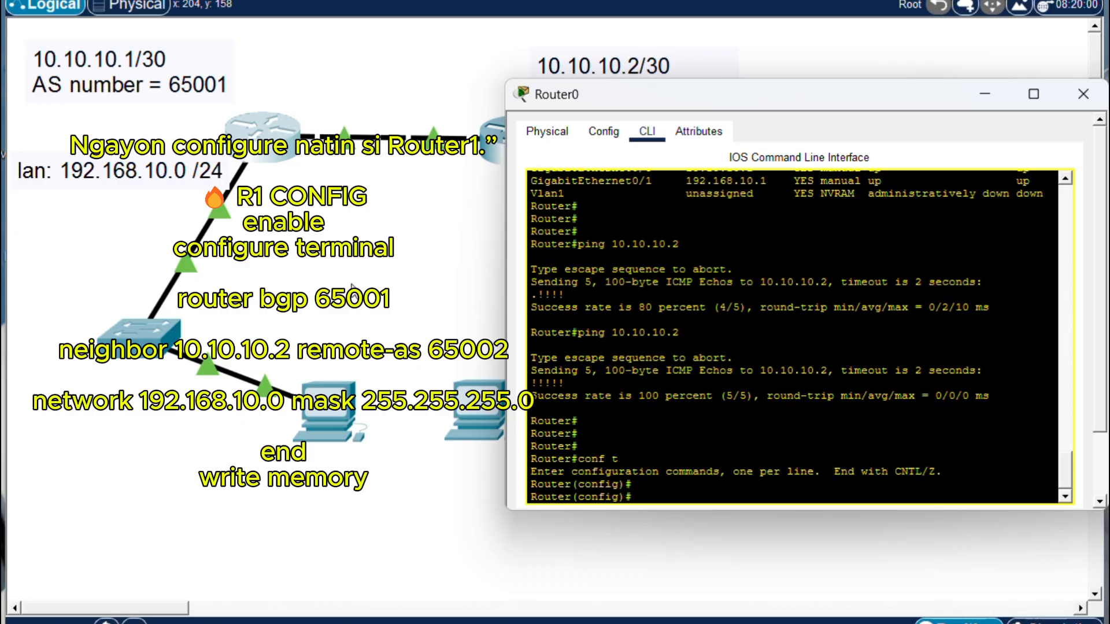
type("router bgp")
key("Tab")
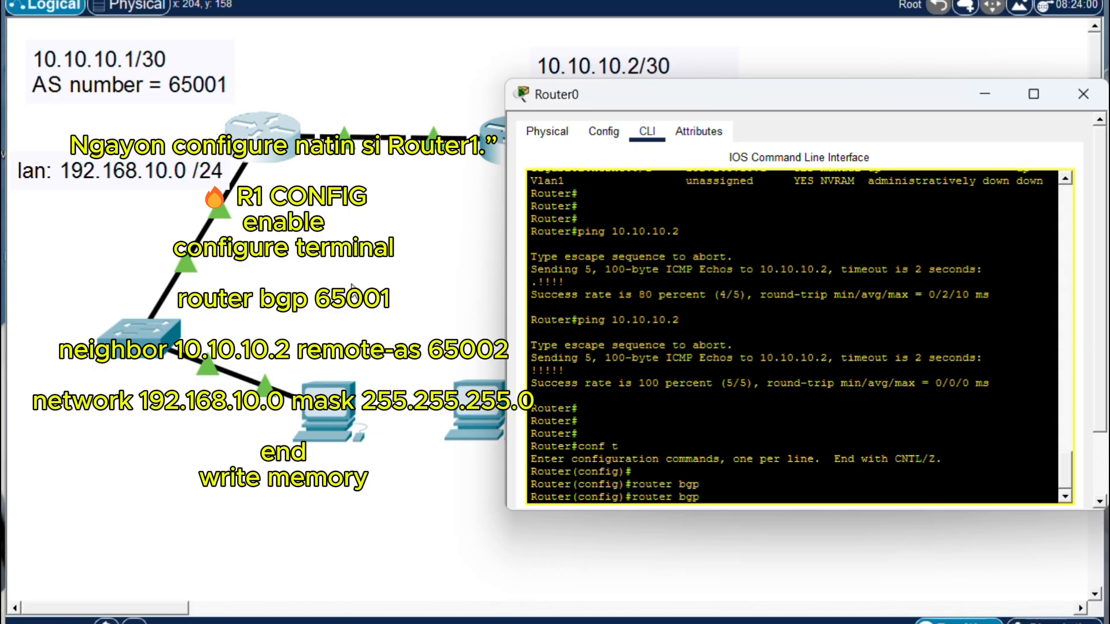
type("65001")
key("Return")
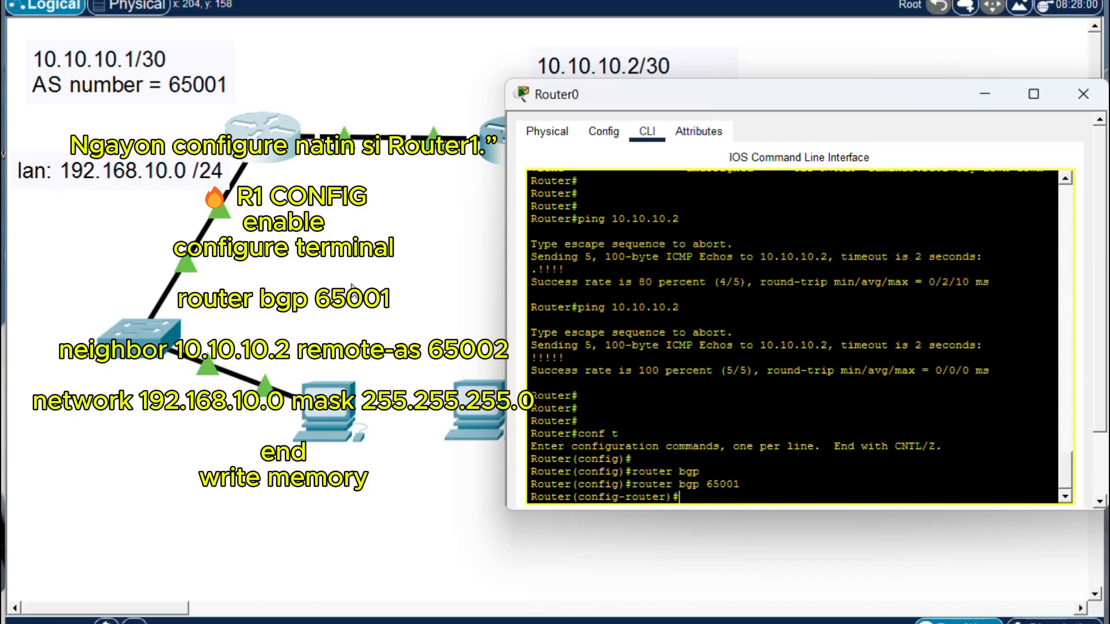
Step: Define BGP neighbor 10.10.10.2 with remote-as 65002 on Router0
type("neigh")
key("Tab")
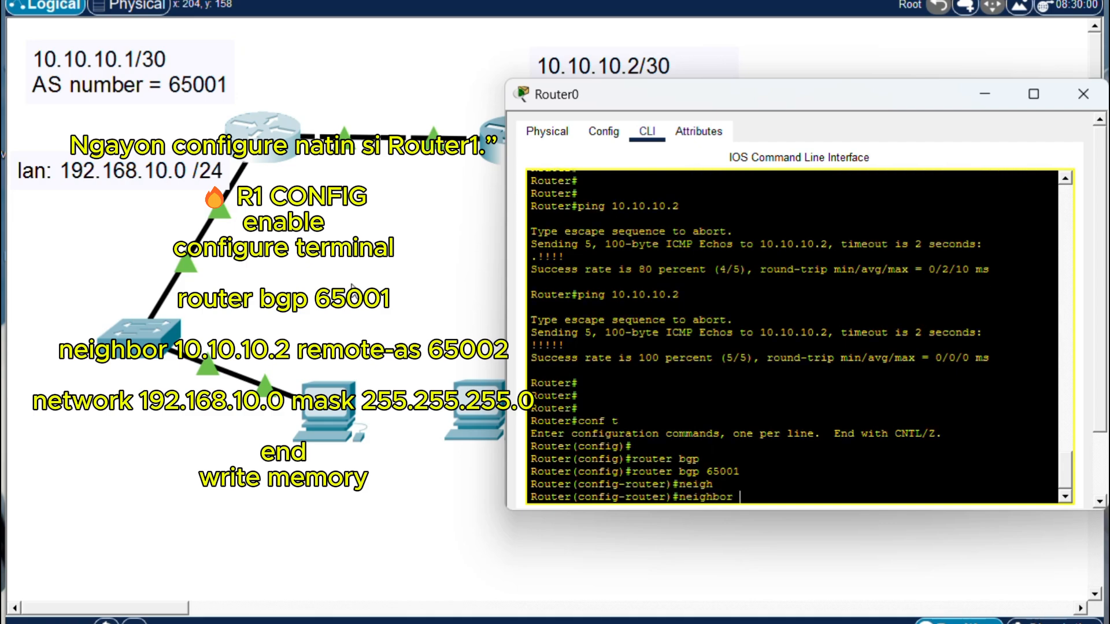
type("10.10.10.2 remot")
key("Tab")
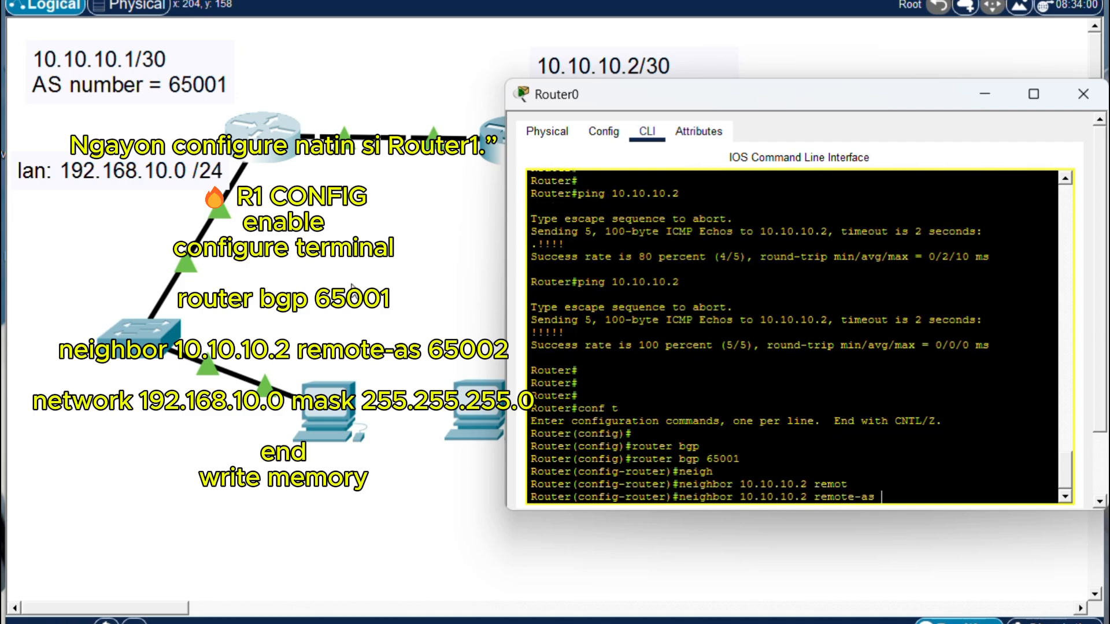
type("65002")
key("Return")
Step: Advertise network 192.168.10.0 with mask 255.255.255.0 in Router0's BGP process
type("netw")
key("Tab")
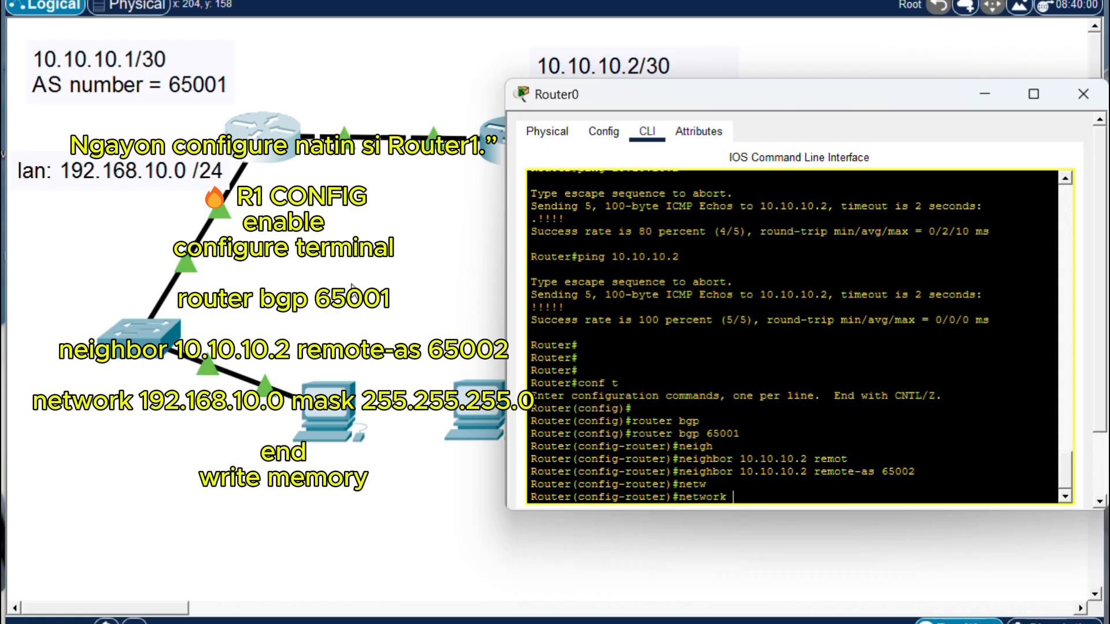
type("192.168.10.0 mask")
key("Tab")
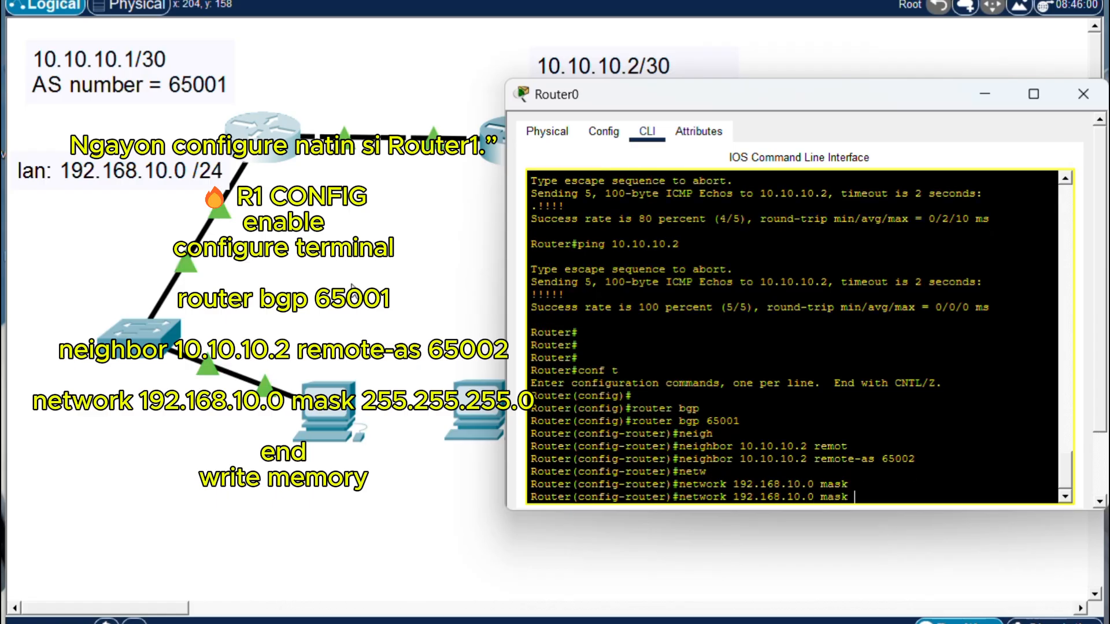
type("255.255.255.0")
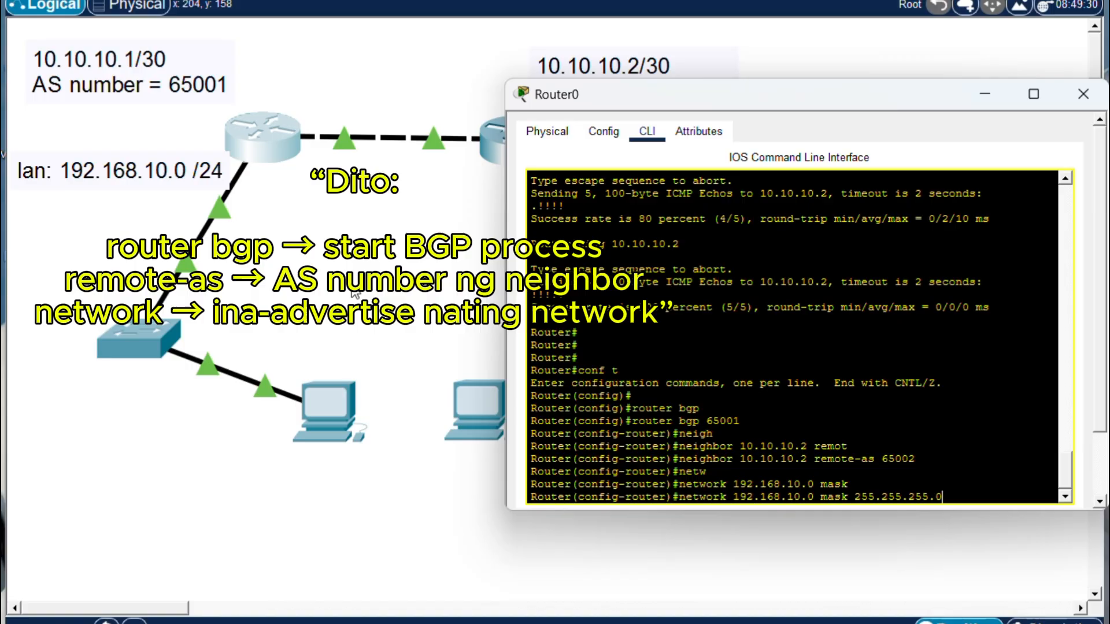
key("Return")
Step: Leave configuration mode on Router0 with end and save its configuration with wr
type("end")
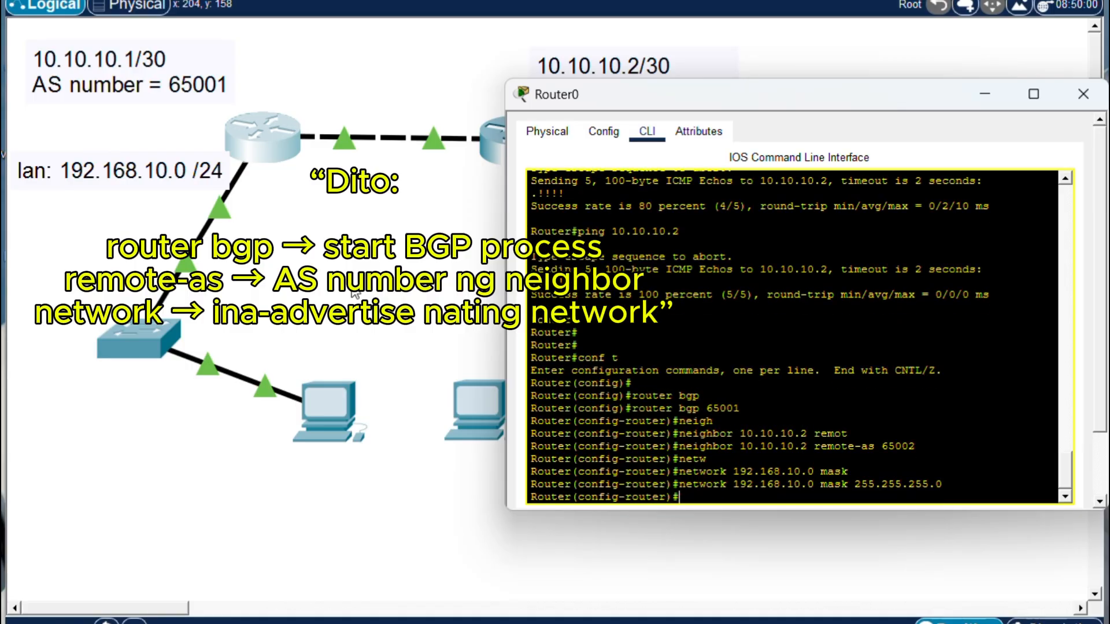
key("Return")
key("Return")
key("Return")
key("Return")
type("wr")
key("Return")
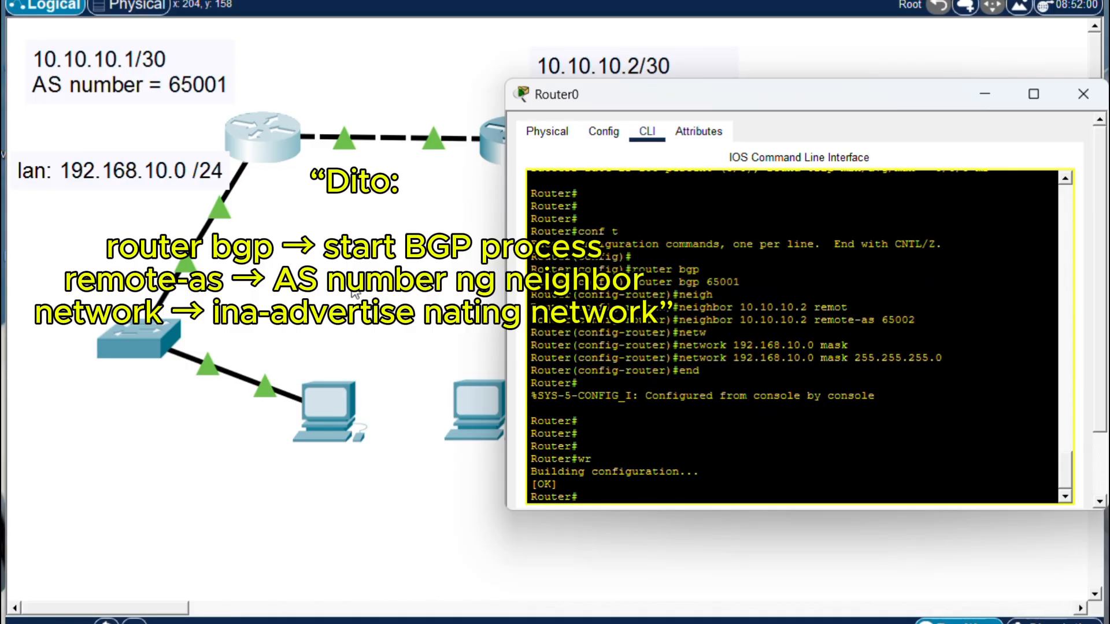
Step: Copy startup-config to running-config on Router0, accepting the default destination filename
key("Return")
key("Return")
key("Return")
type("copy start")
key("Tab")
type("runn")
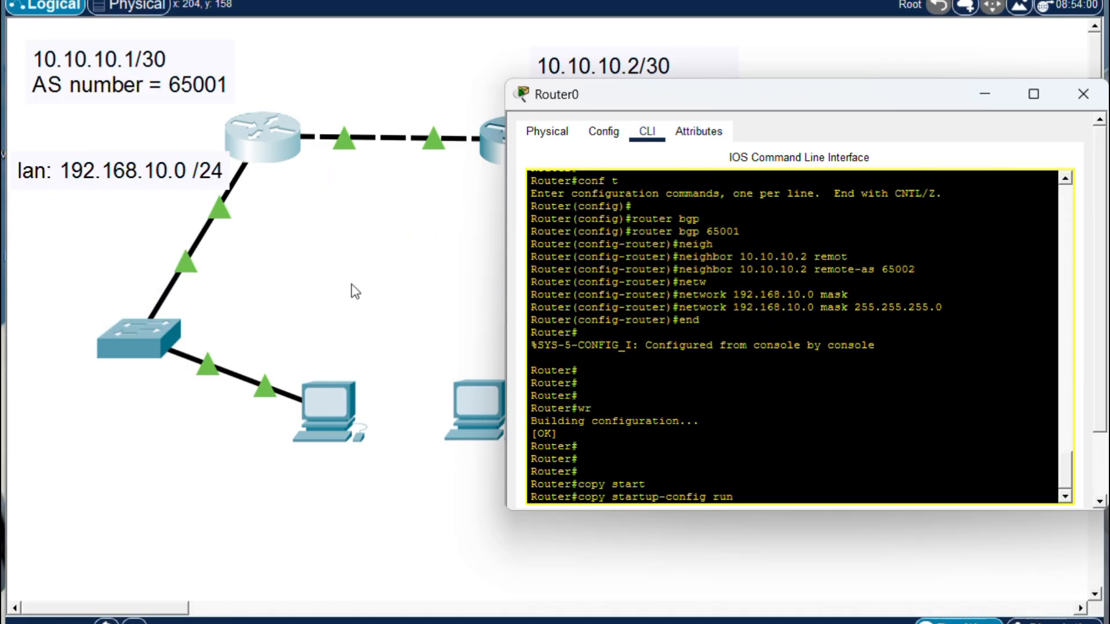
key("Tab")
key("Return")
key("Return")
key("Return")
key("Return")
key("Return")
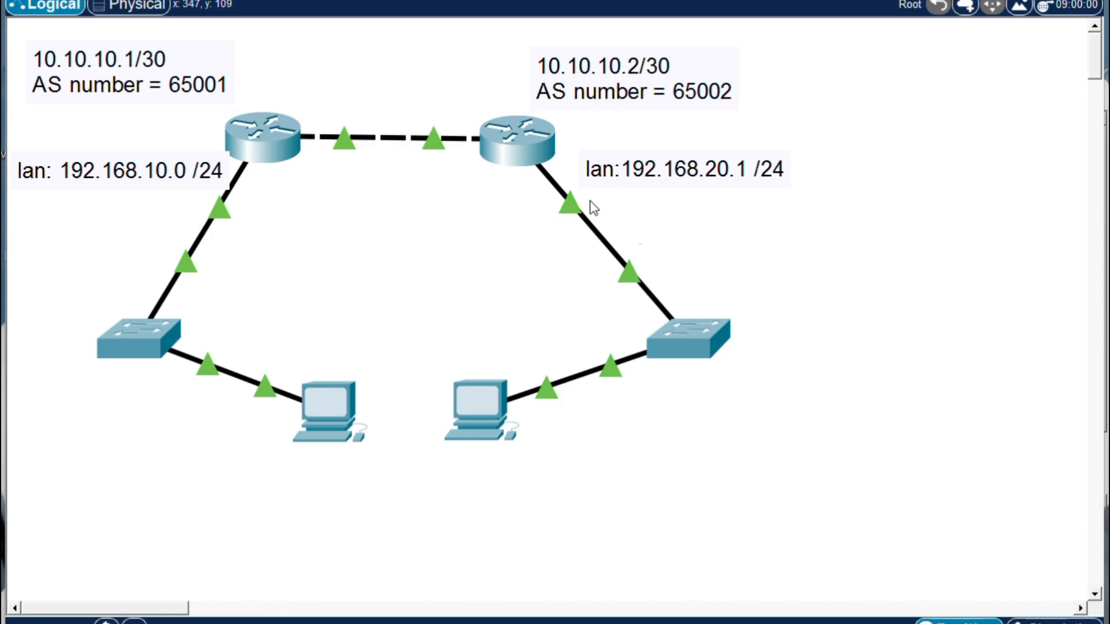
Step: Enter global configuration mode on Router1 and start its BGP process with router bgp 65002
type("nf t")
key("Return")
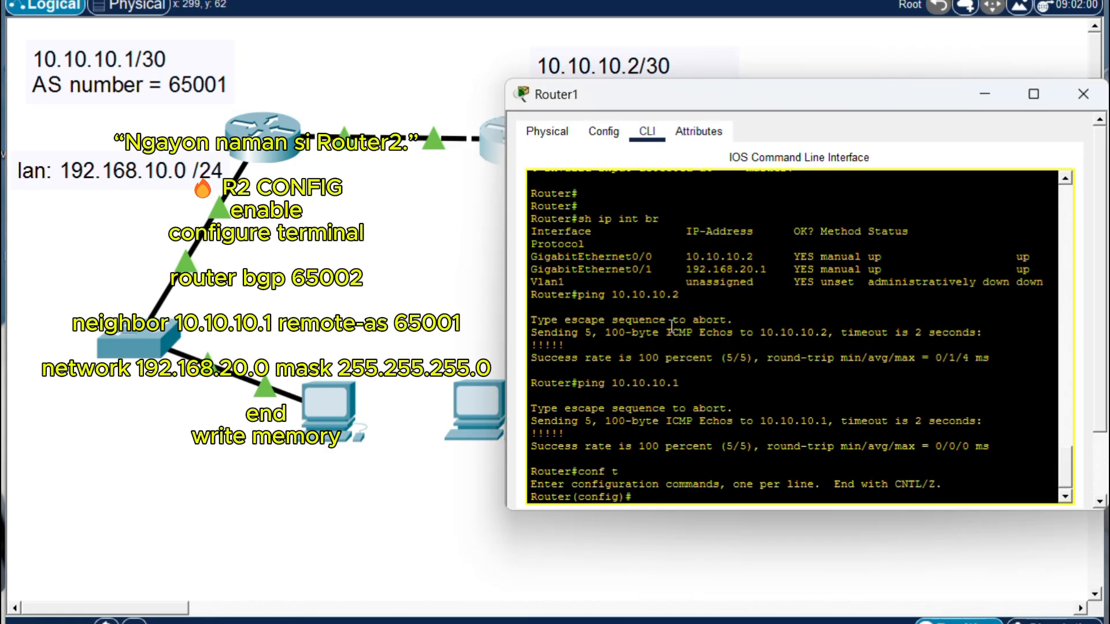
key("Return")
key("Return")
key("Return")
key("Return")
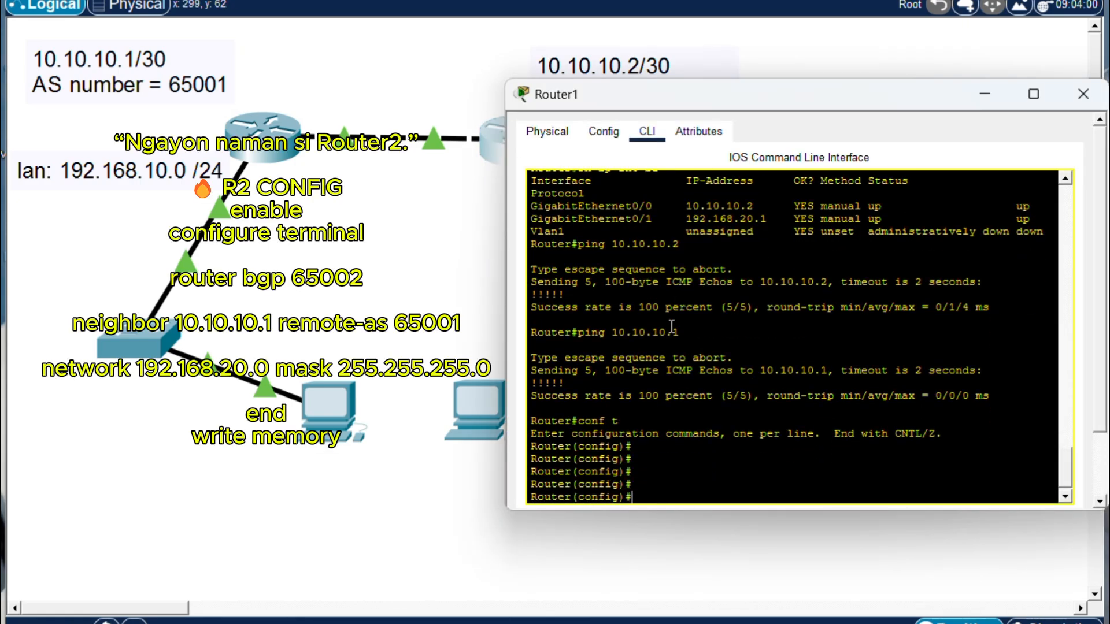
type("rou")
type("ter ")
type("bg")
type("p")
key("Tab")
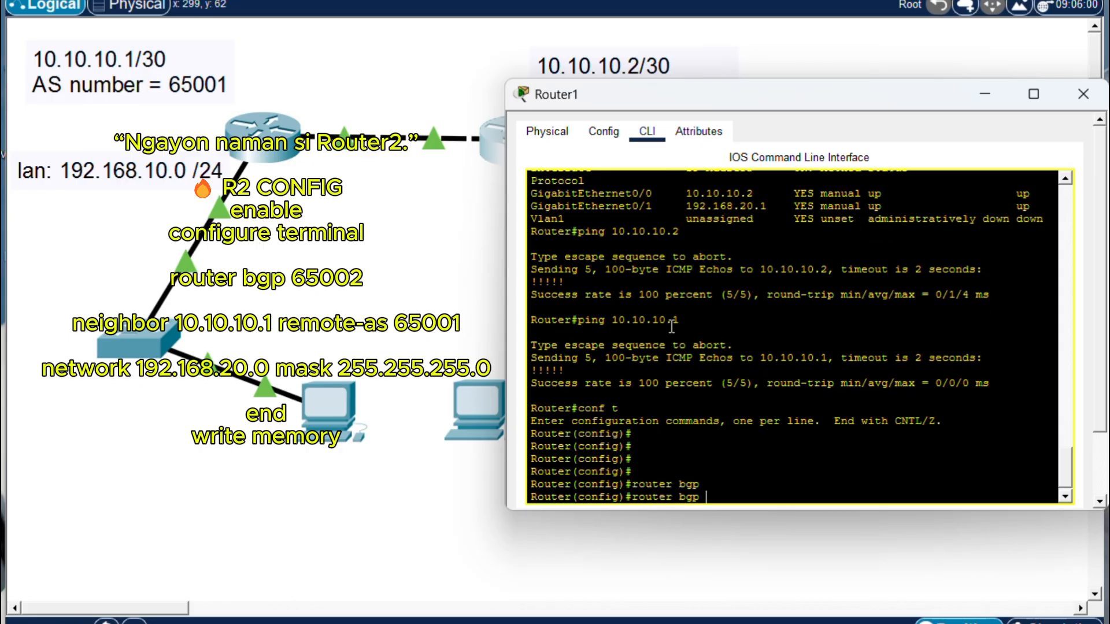
type("65002")
key("Return")
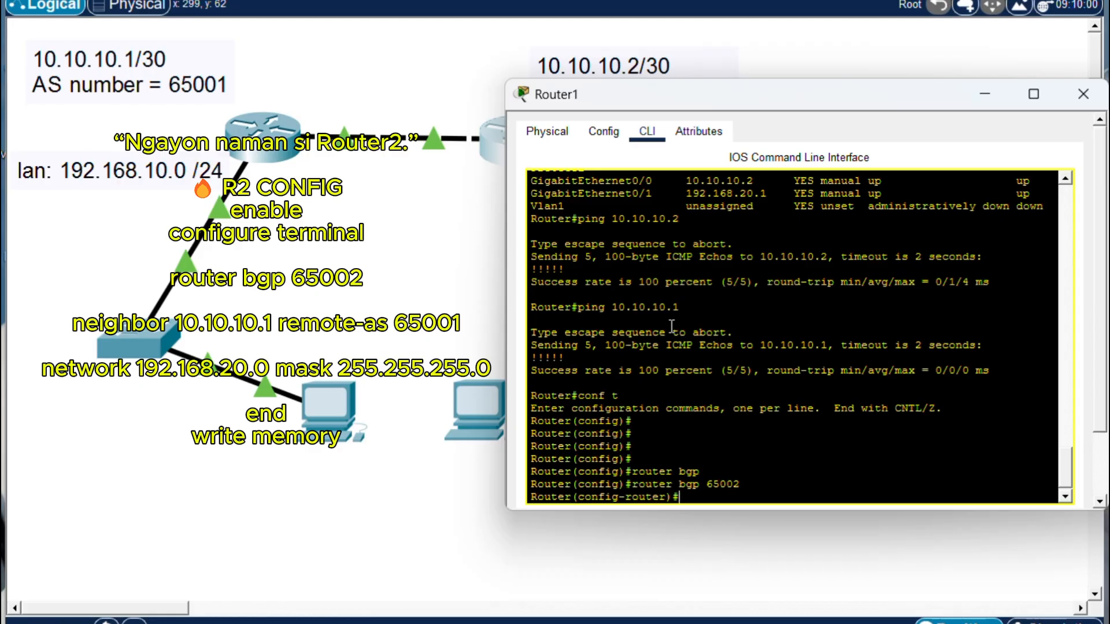
Step: Try to define Router1's BGP neighbor using only the AS number, with neighbor 65001
type("neigh")
key("Tab")
type("65001")
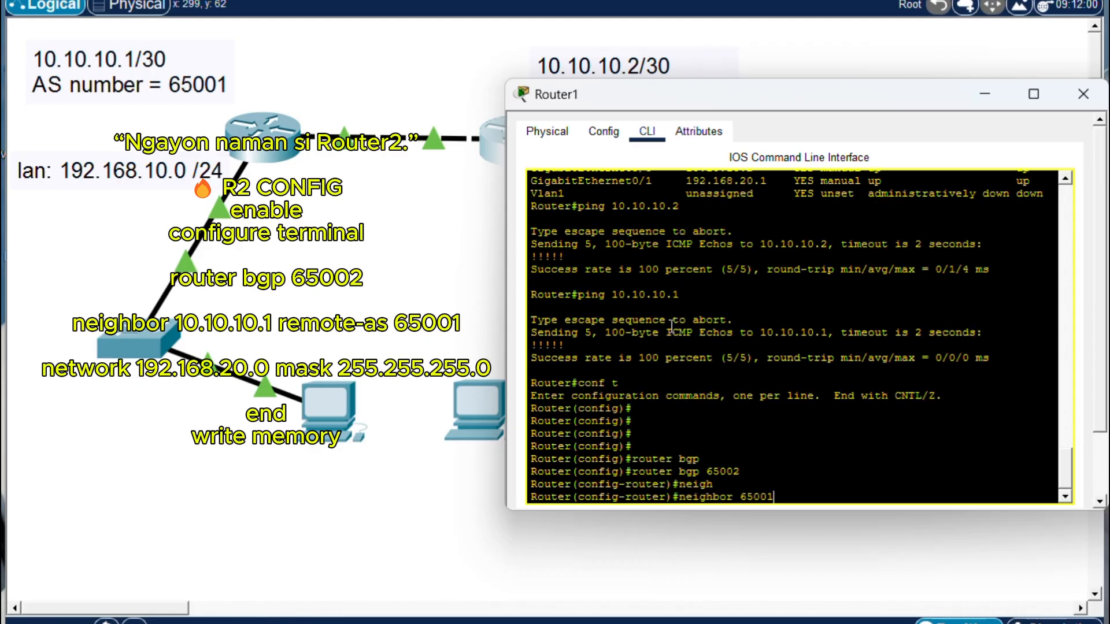
key("Return")
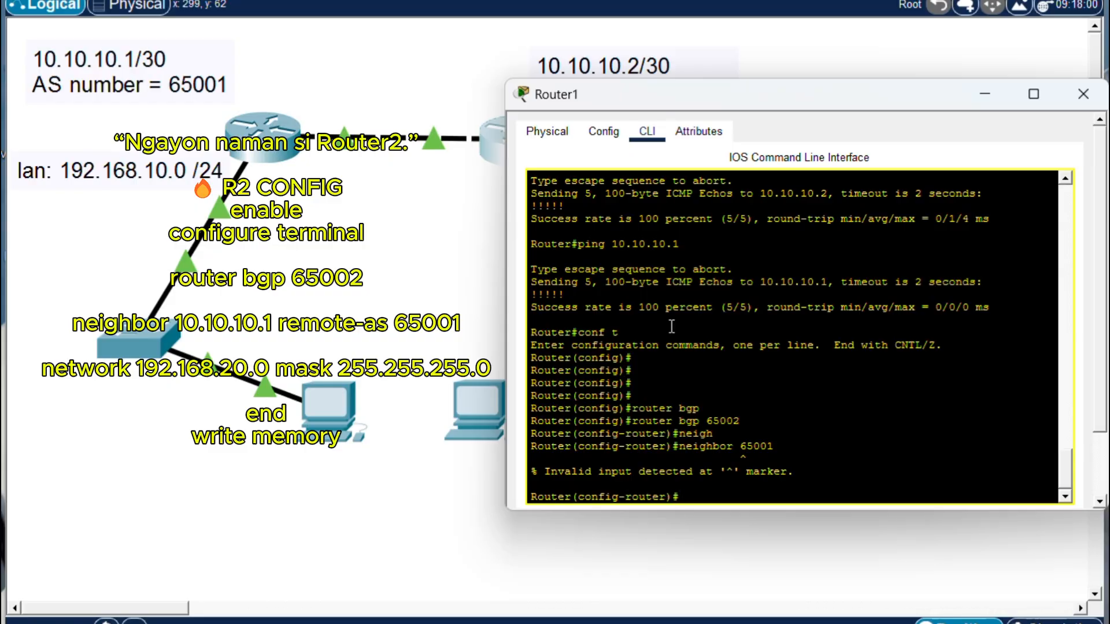
Step: Define BGP neighbor 10.10.10.1 with remote-as 65001 on Router1
key("Up")
key("BackSpace")
key("BackSpace")
key("BackSpace")
key("BackSpace")
key("BackSpace")
type("10.10.10.")
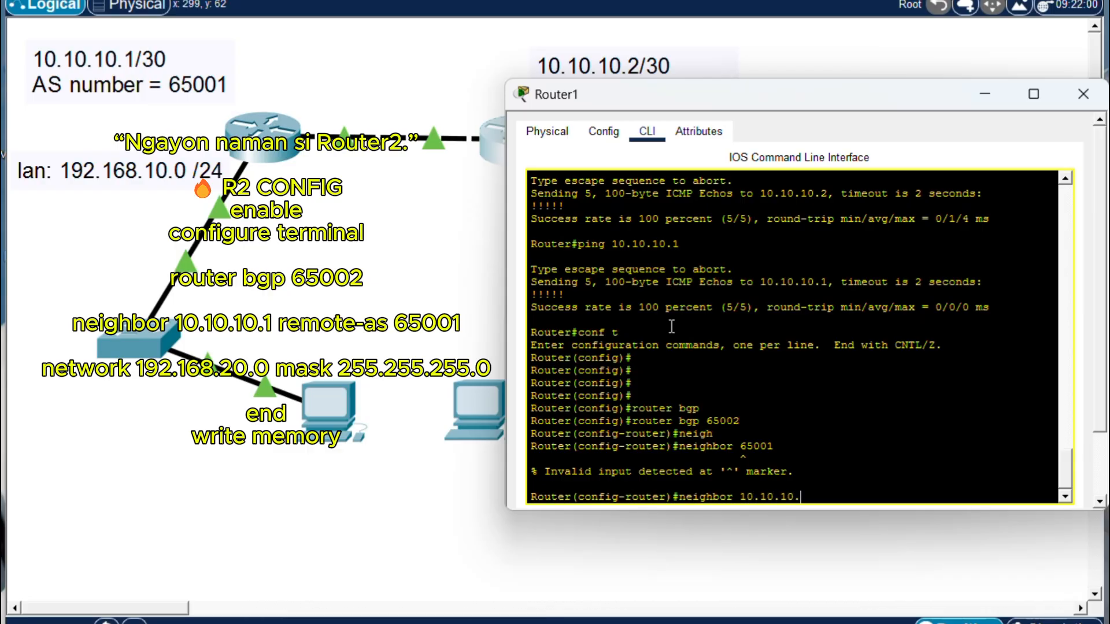
type("1 remo")
key("Tab")
type("65001")
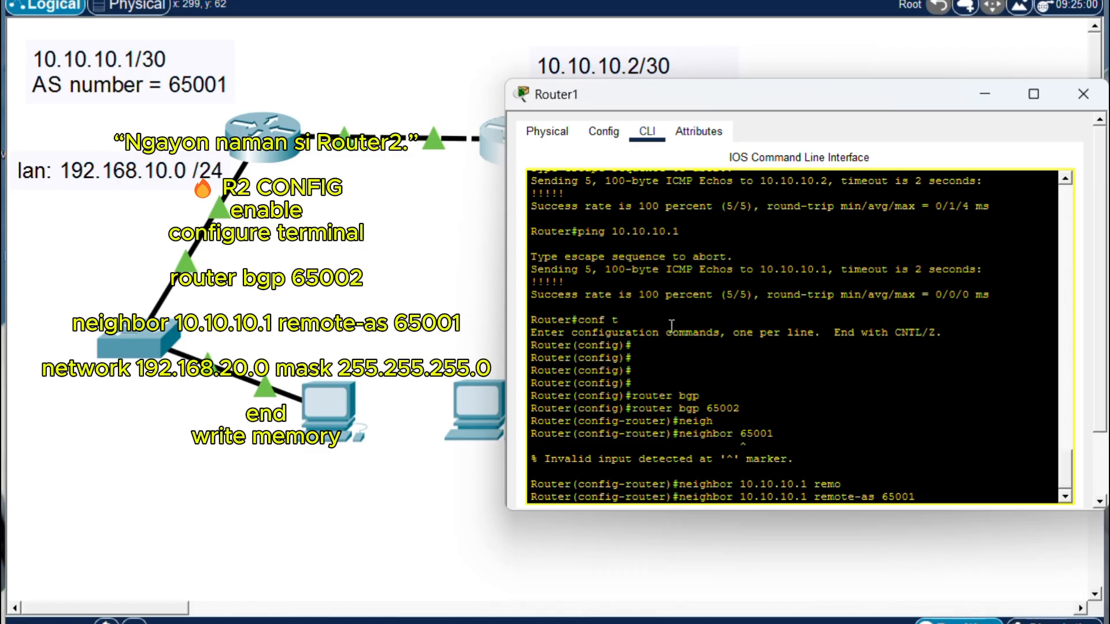
key("Return")
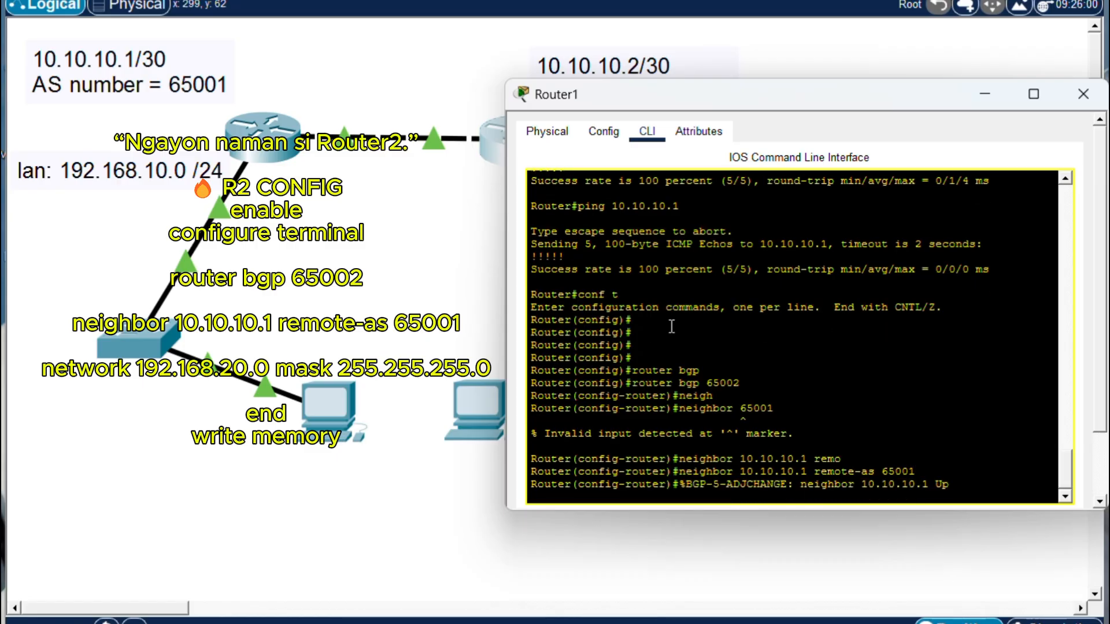
Step: Advertise network 192.168.20.0 with mask 255.255.255.0 in Router1's BGP process
key("Return")
key("Return")
type("netw")
key("Tab")
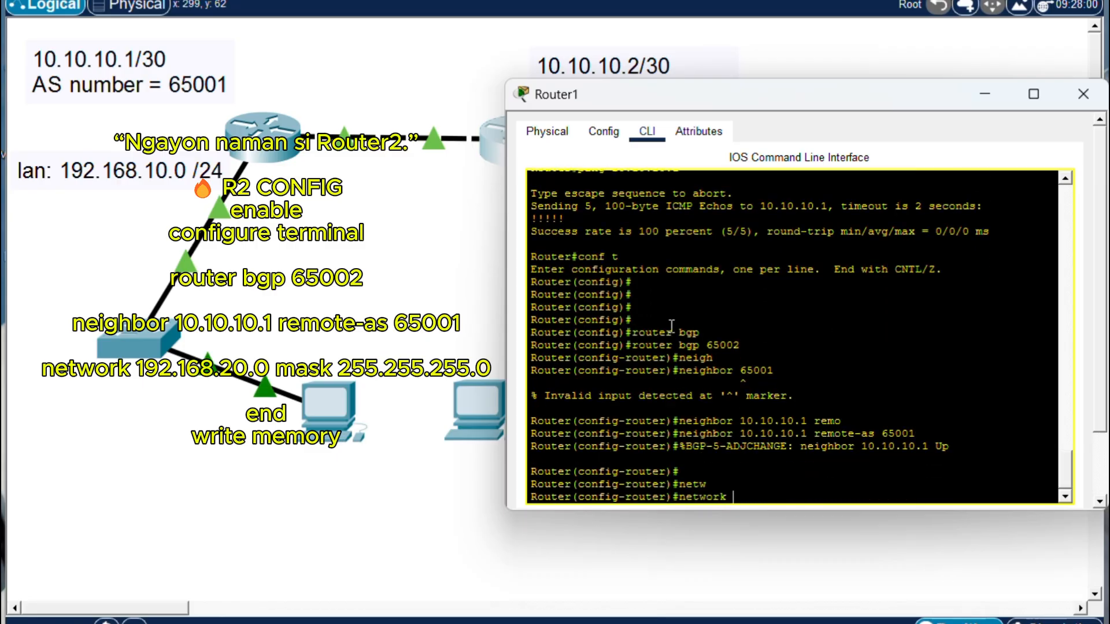
type("192.168.20")
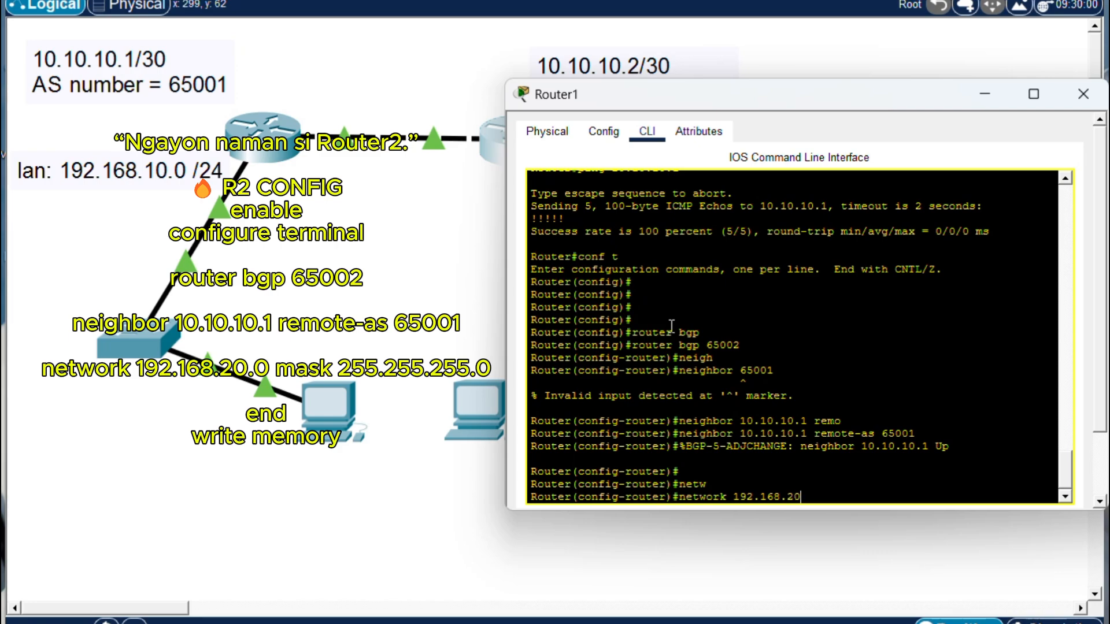
type(".0 mask ")
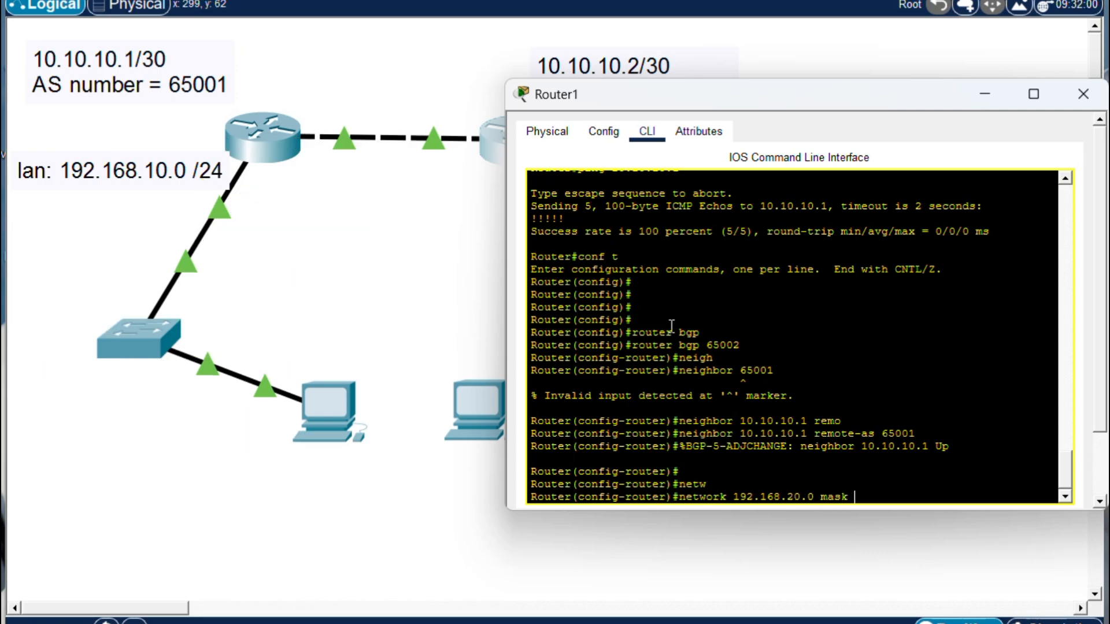
type("255.255.255.0")
key("Return")
key("Return")
key("Return")
key("Return")
Step: Leave router configuration mode on Router1 with end and save its configuration with wr
type("end")
key("Return")
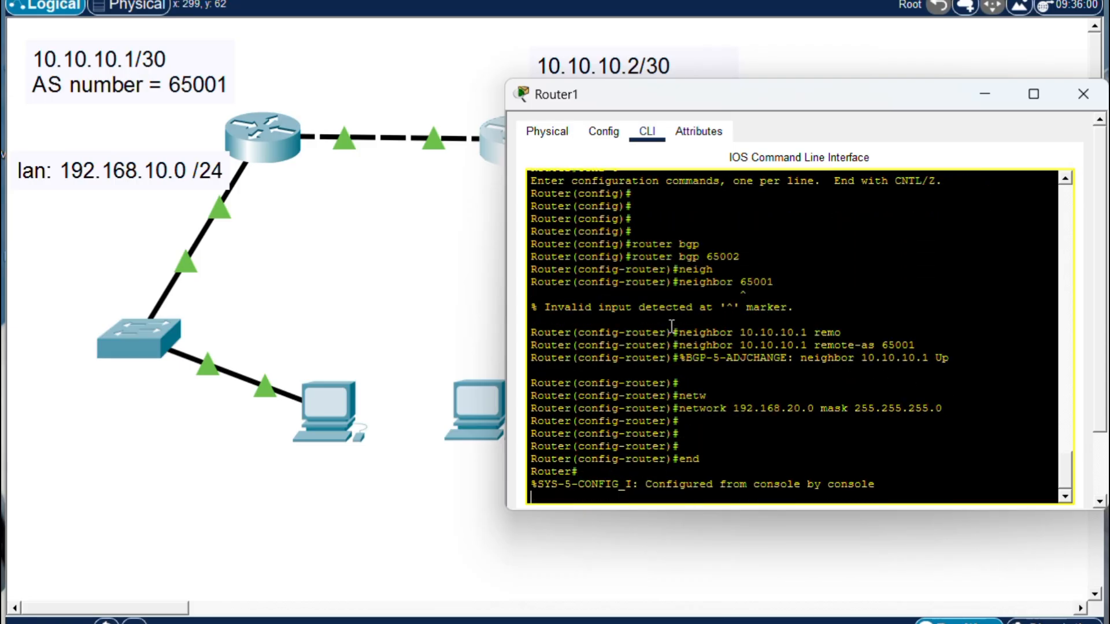
key("Return")
key("Return")
key("Return")
type("wr")
key("Return")
Step: Copy the startup-config to the running-config on Router1, accepting the default destination filename
key("Return")
key("Return")
key("Return")
key("Return")
type("copy start")
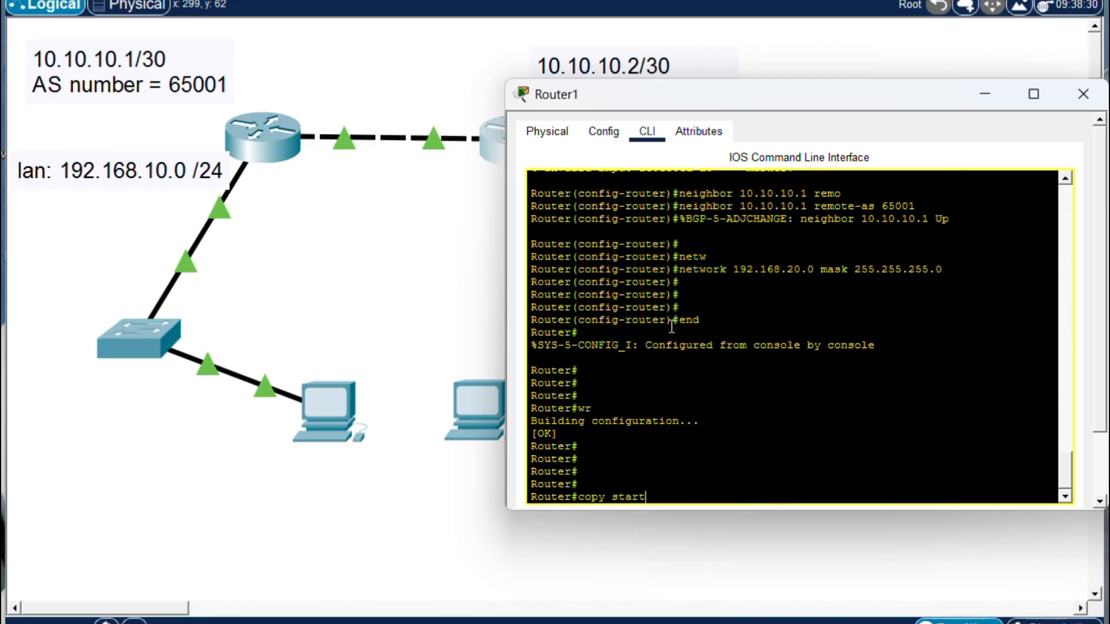
key("Tab")
type("runn")
key("Tab")
key("Return")
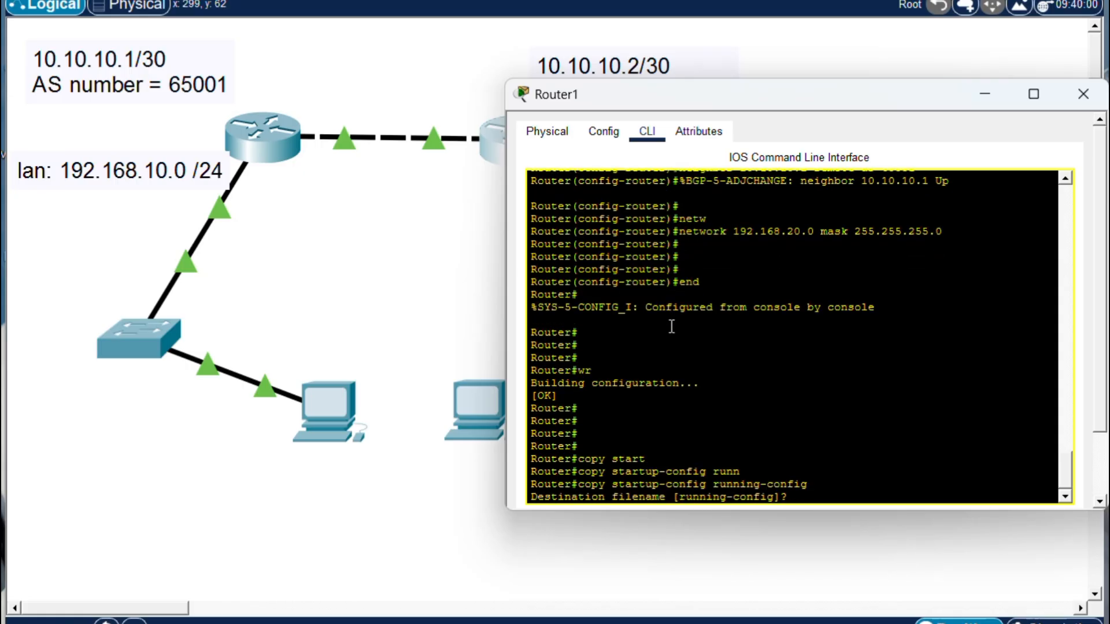
key("Return")
key("Return")
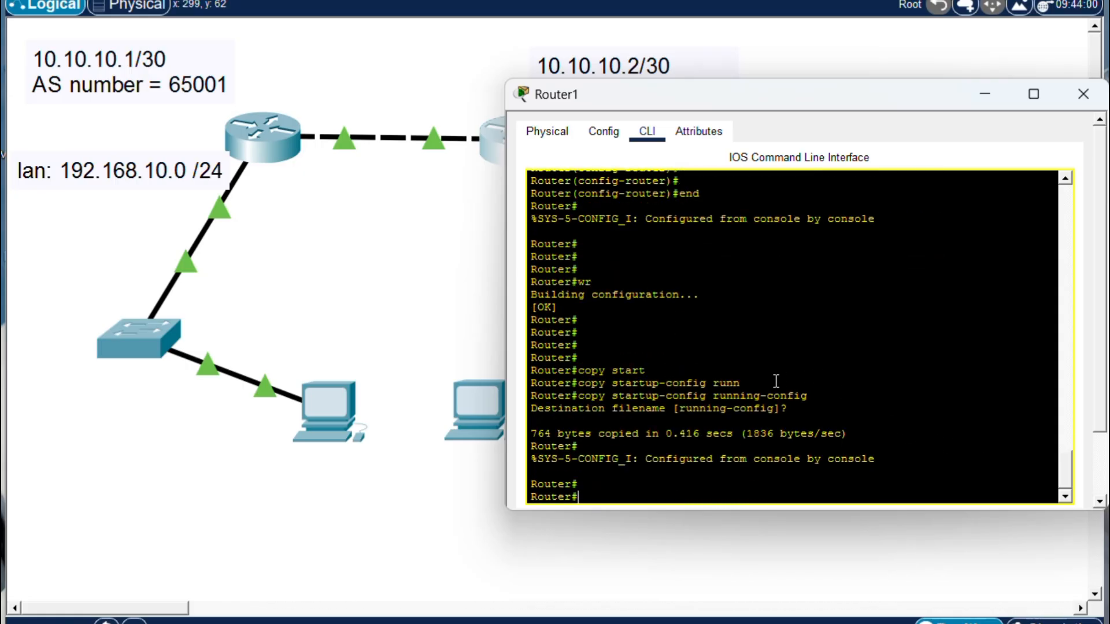
Step: Display the BGP summary on Router1 with sh ip bgp summary to check the neighbor relationship
type("sh")
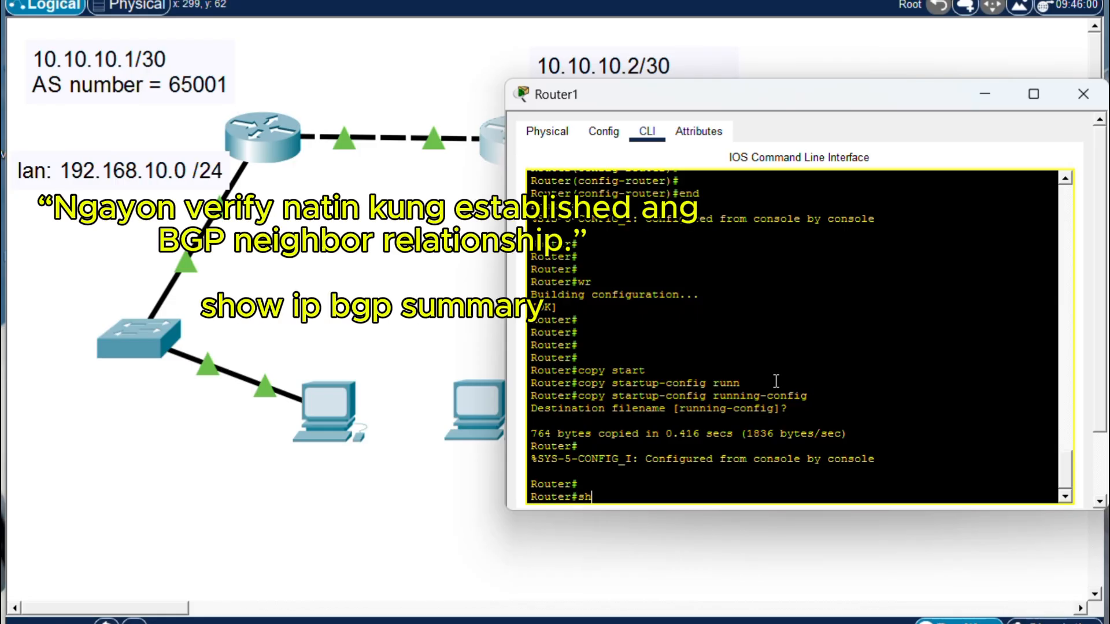
type(" ip bgp")
key("Tab")
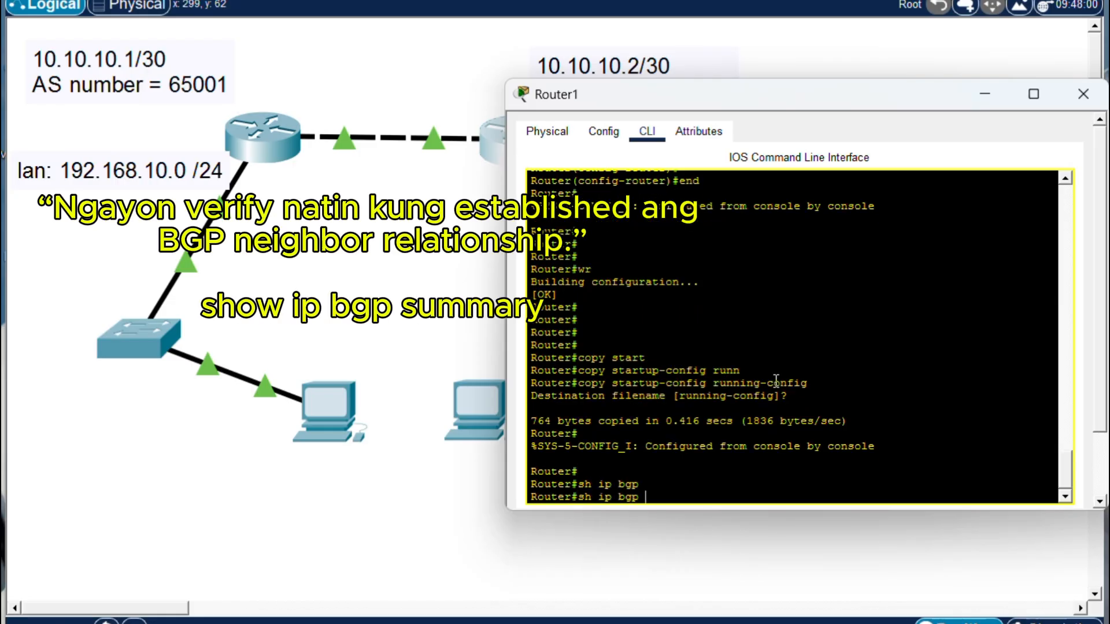
type("summ")
key("Tab")
key("Return")
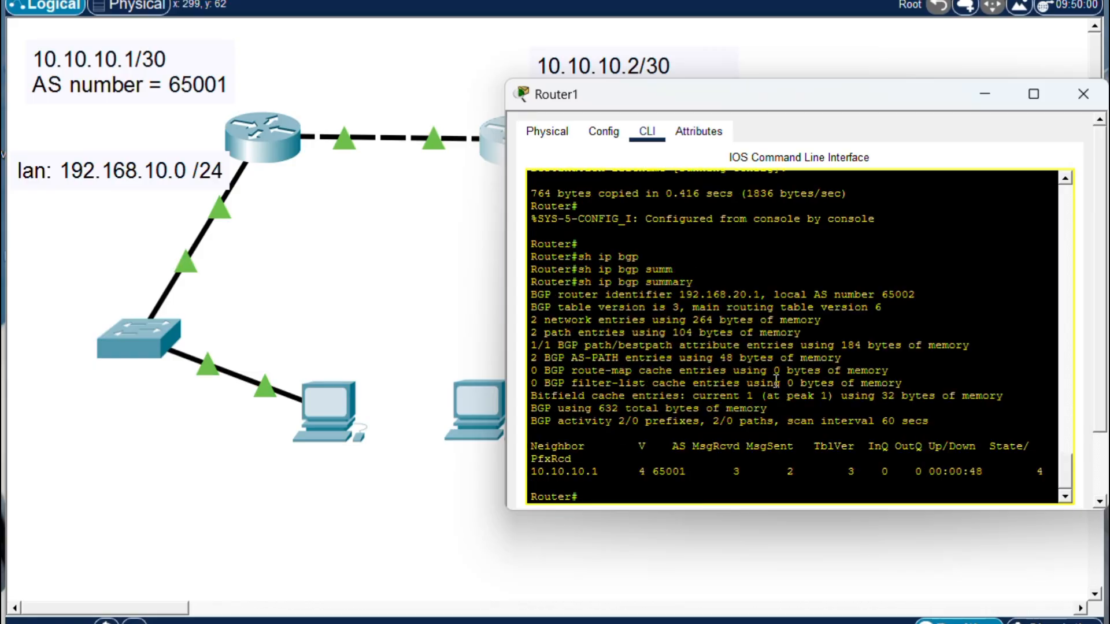
key("Return")
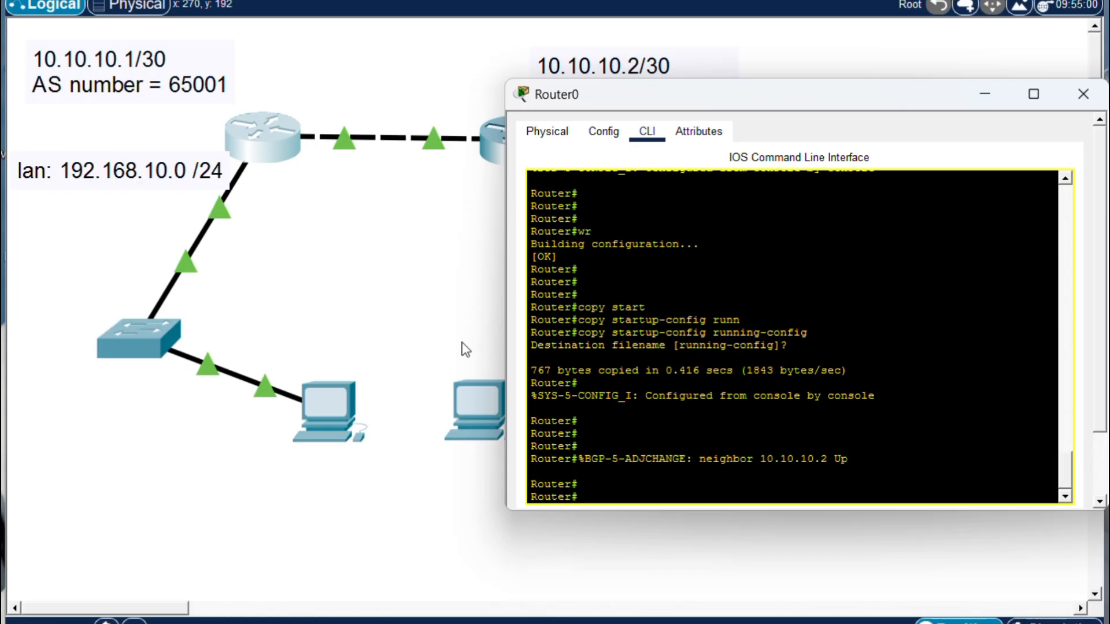
Step: Display the BGP summary on Router0 with sh ip bgp summary to check its neighbor
key("Return")
key("Return")
type("sh ip ")
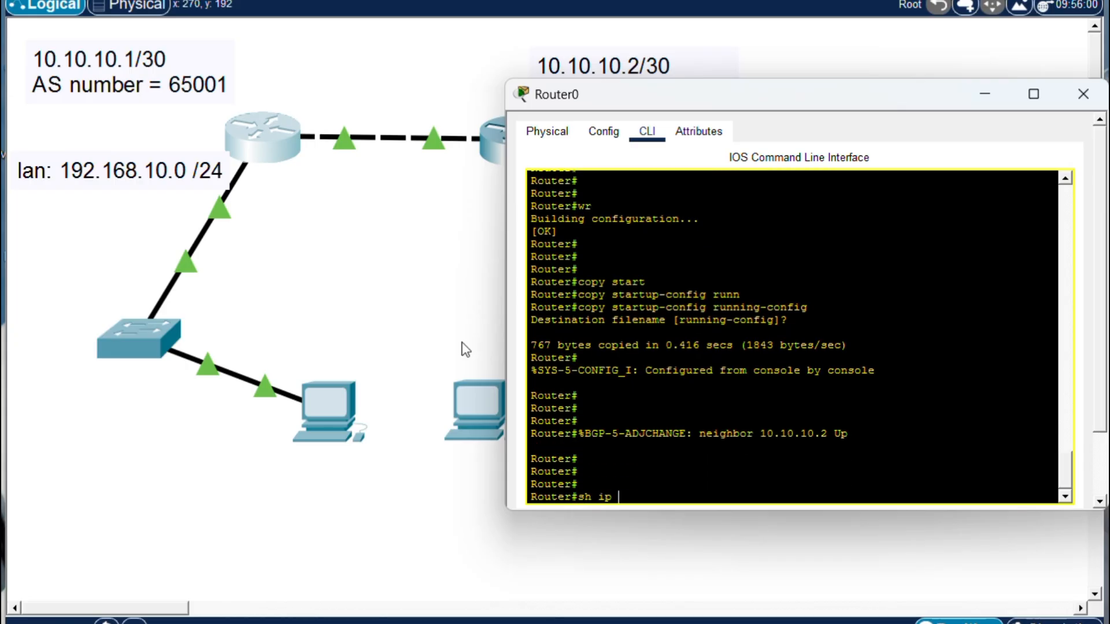
type("bgp summ")
key("Tab")
key("Return")
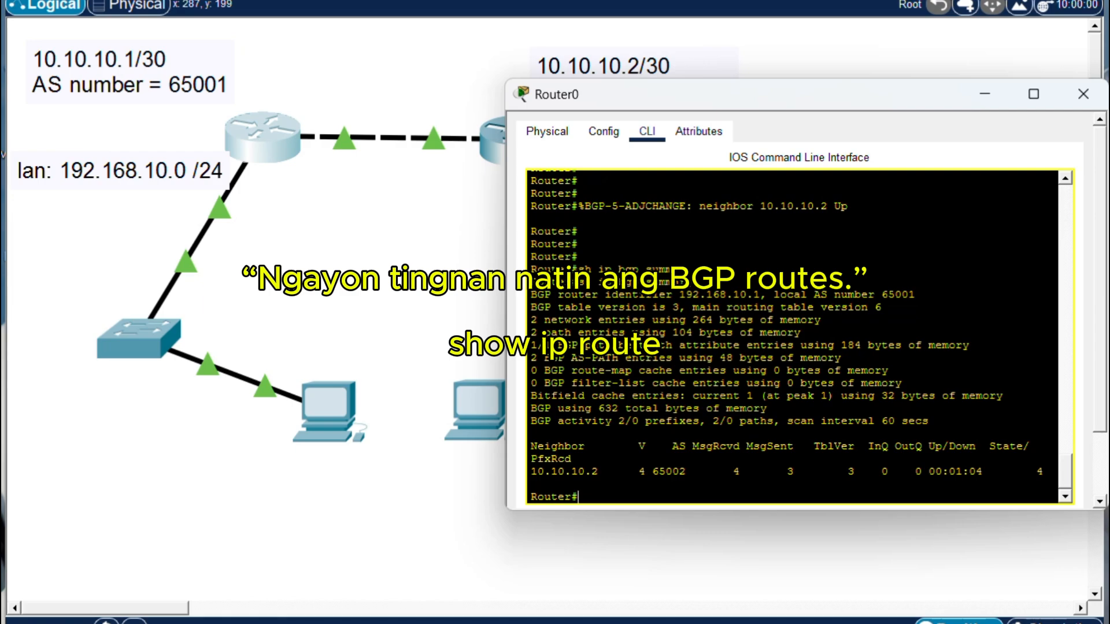
Step: Show Router0's routing table with sh ip route and highlight the BGP route to 192.168.20.0/24
type("sh ip")
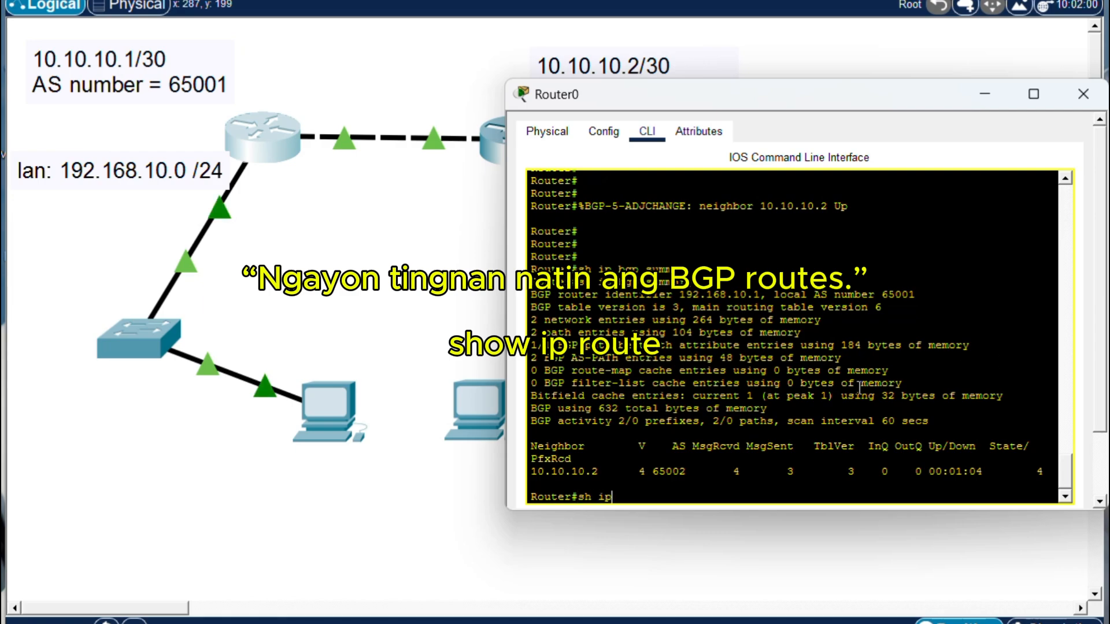
type(" route")
key("Return")
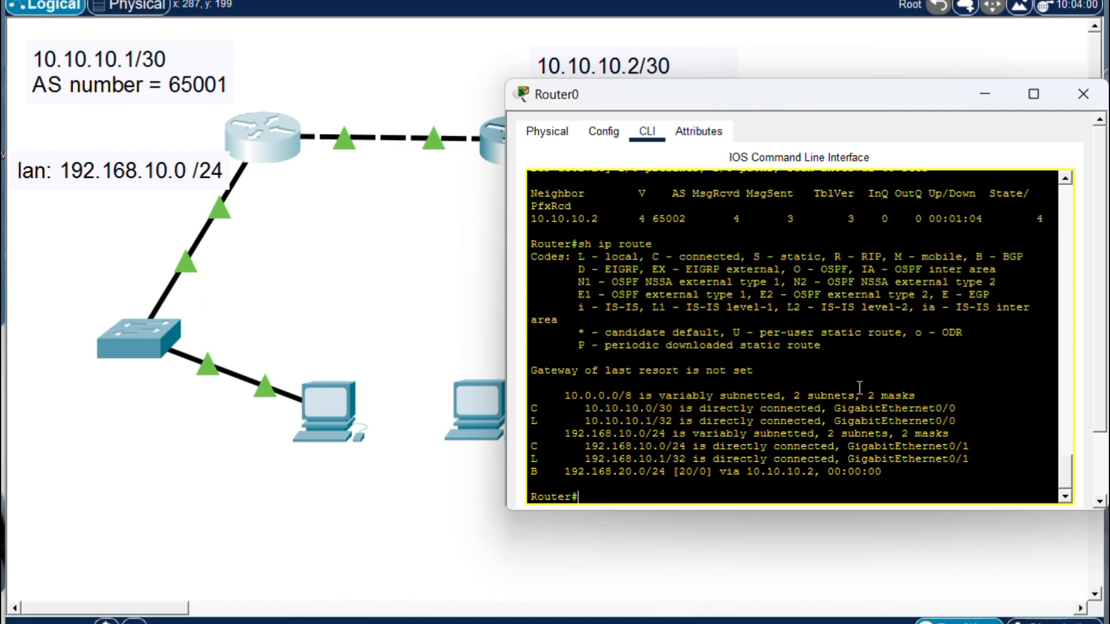
key("Return")
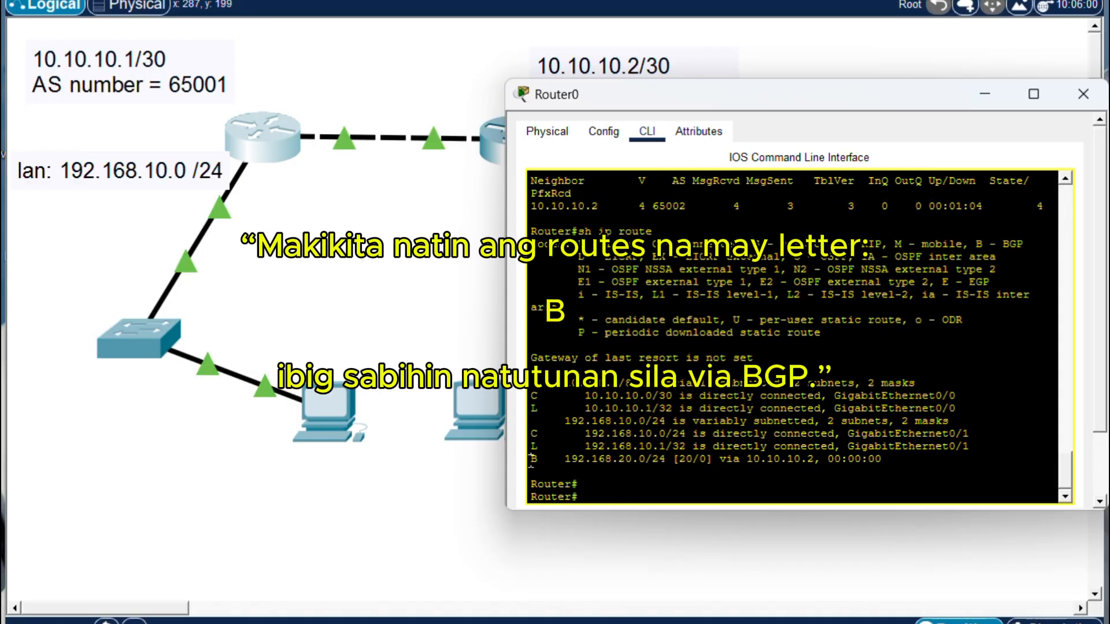
left_click_drag(530, 459, 884, 459)
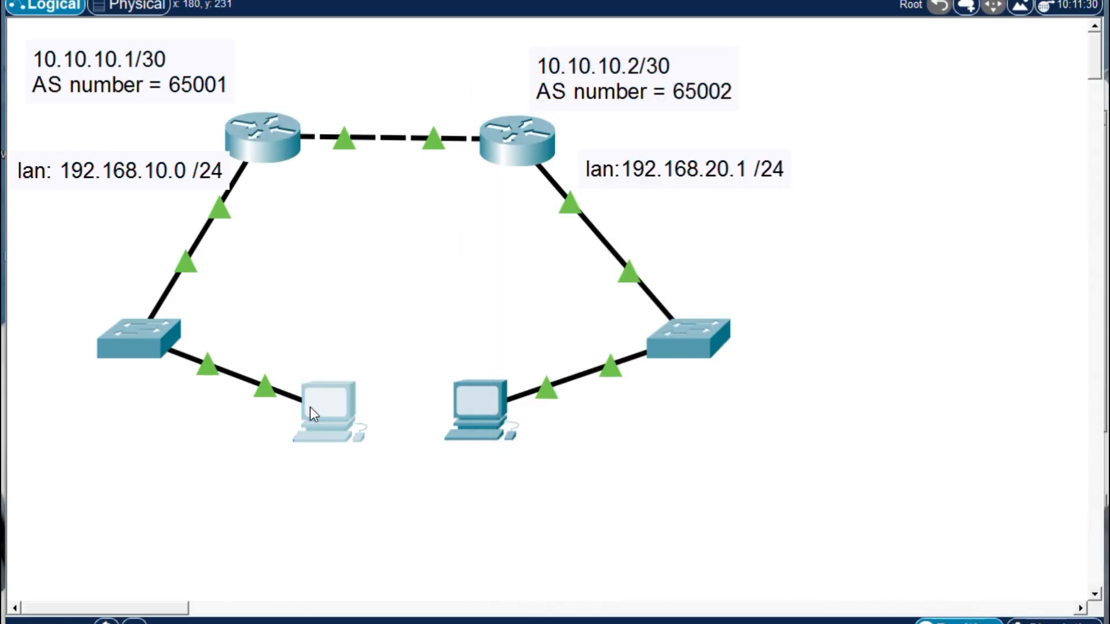
Step: Give PC0 the static IPv4 address 192.168.10.10, mask 255.255.255.0 and default gateway 192.168.10.1, and open its Command Prompt
left_click(310, 407)
left_click(659, 131)
left_click(556, 211)
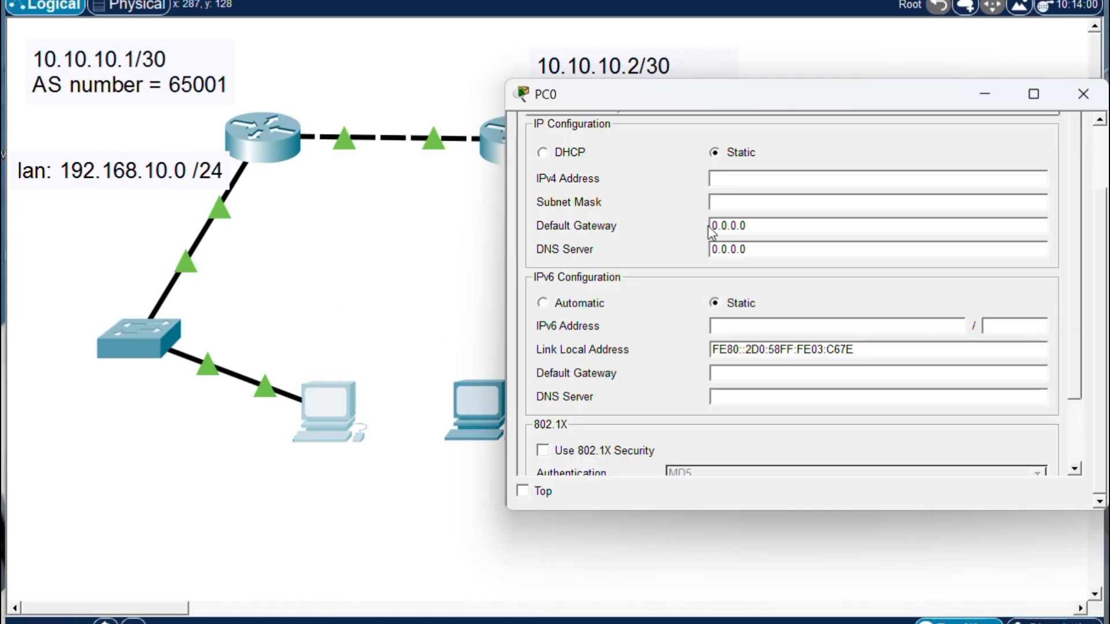
left_click(744, 185)
type("192.168.10.10")
key("Tab")
key("Tab")
type("192.168.10.1")
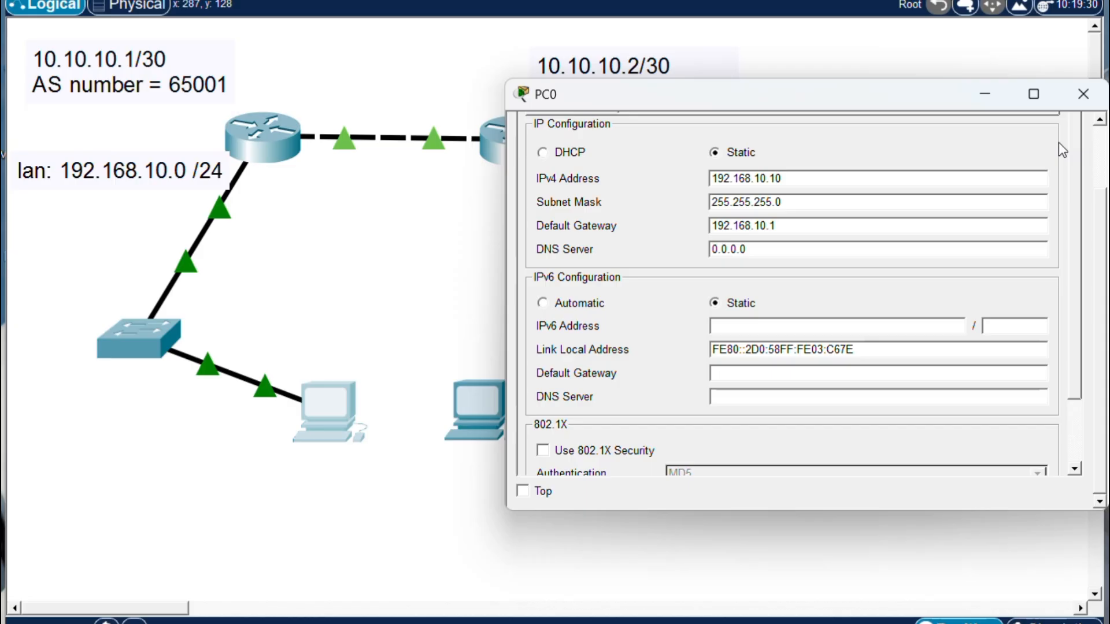
scroll(1059, 142, "up", 2)
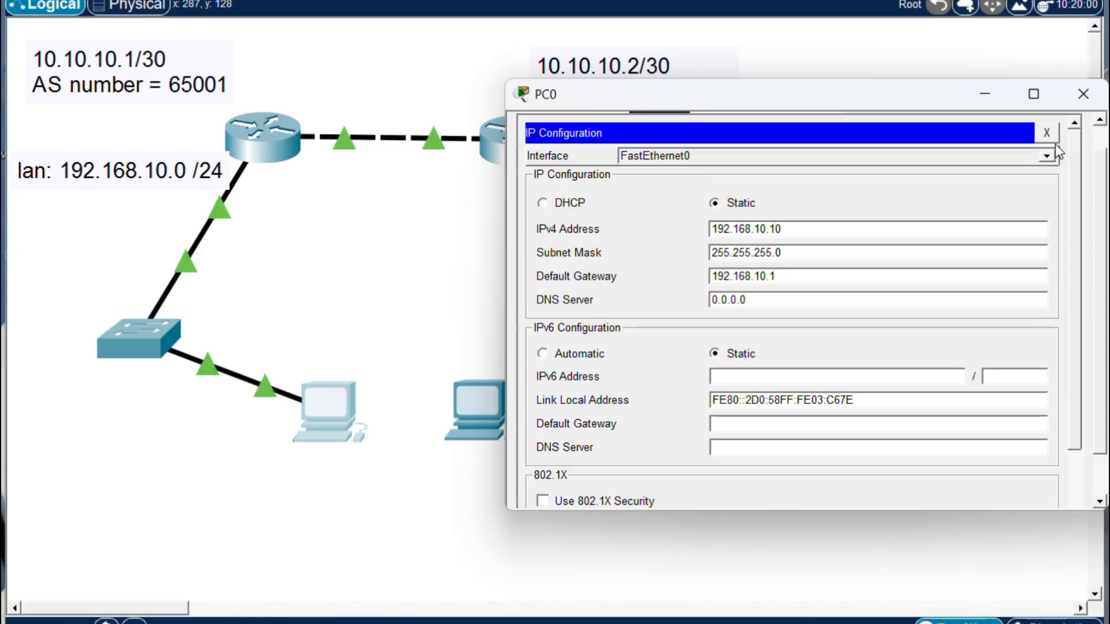
left_click(1046, 132)
left_click(901, 214)
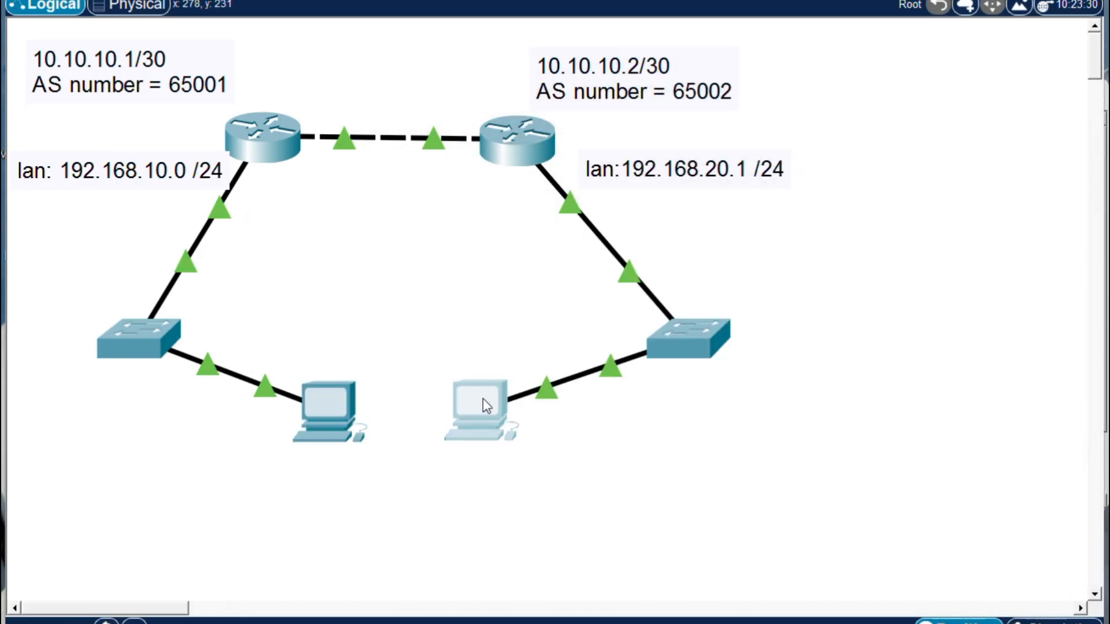
Step: Give PC1 the static IPv4 address 192.168.20.10, mask 255.255.255.0 and default gateway 192.168.20.1, and open its Command Prompt
left_click(483, 398)
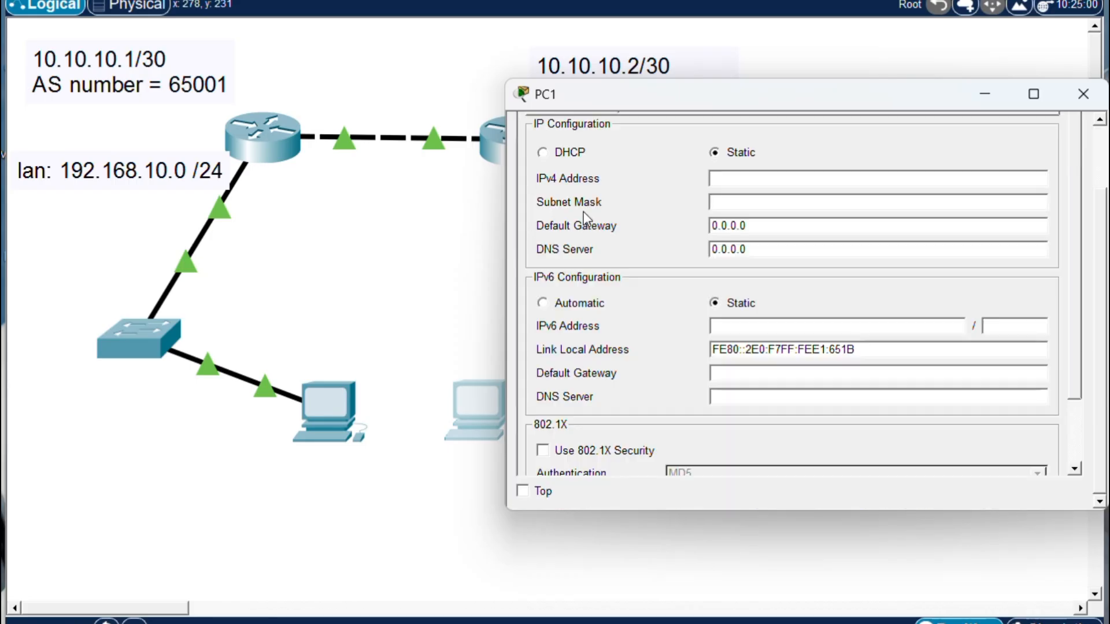
left_click(740, 180)
type("1")
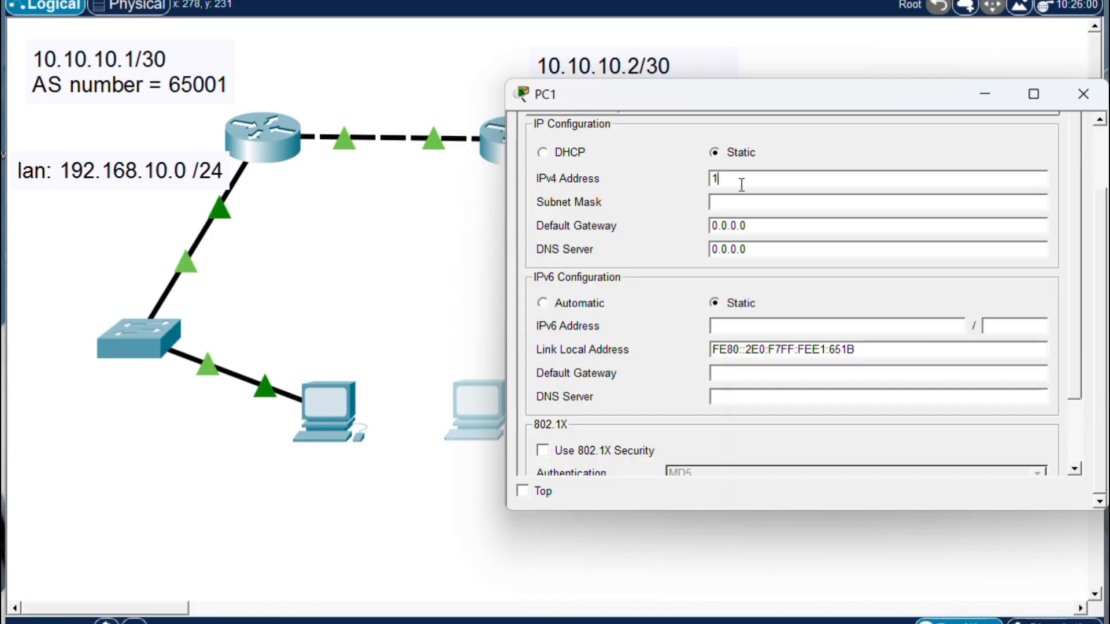
type("92.168.20.2")
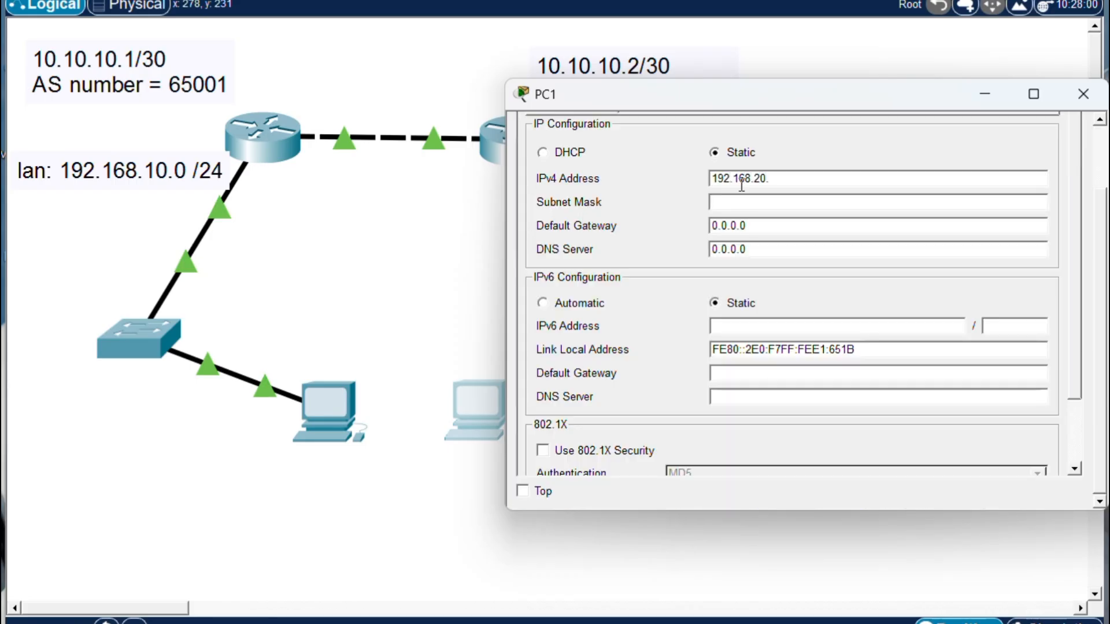
key("Tab")
key("Tab")
type("192.168")
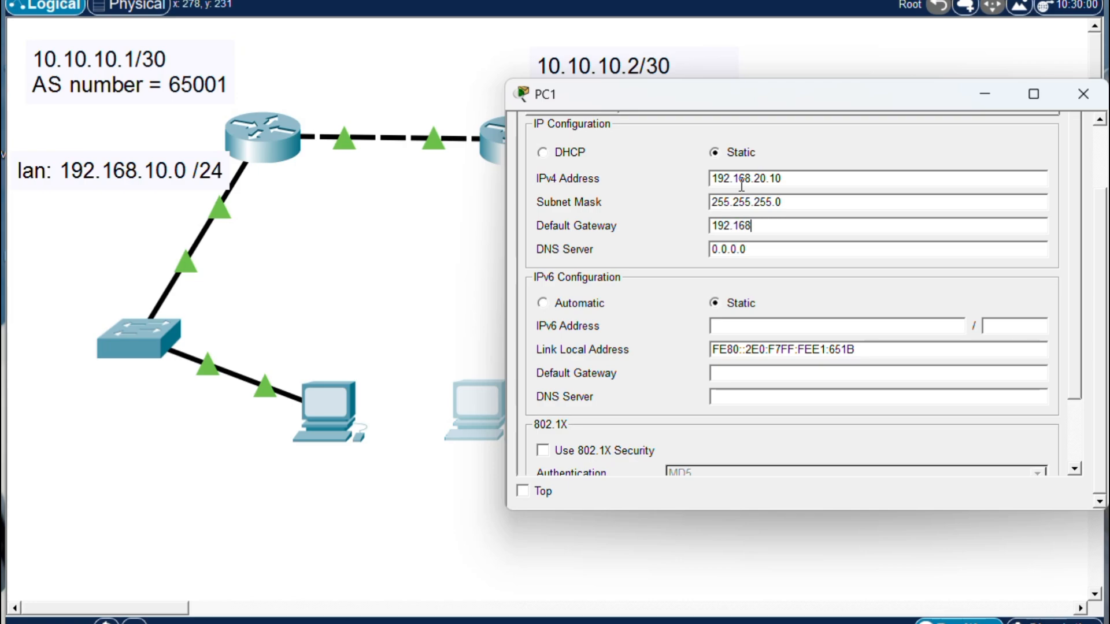
type(".20.1")
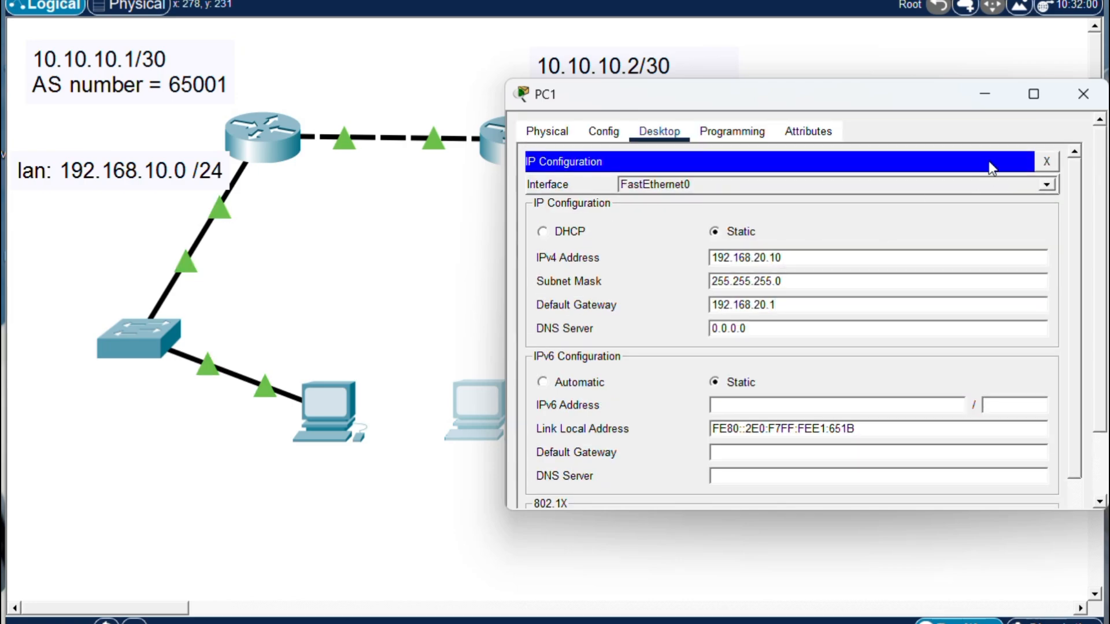
left_click(1046, 163)
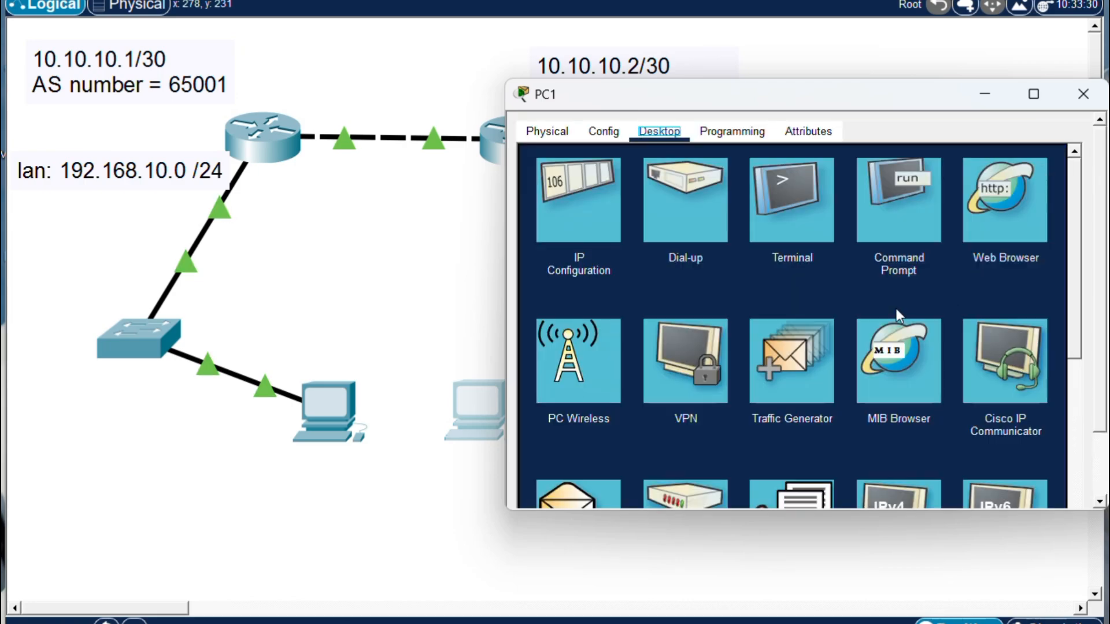
left_click(895, 220)
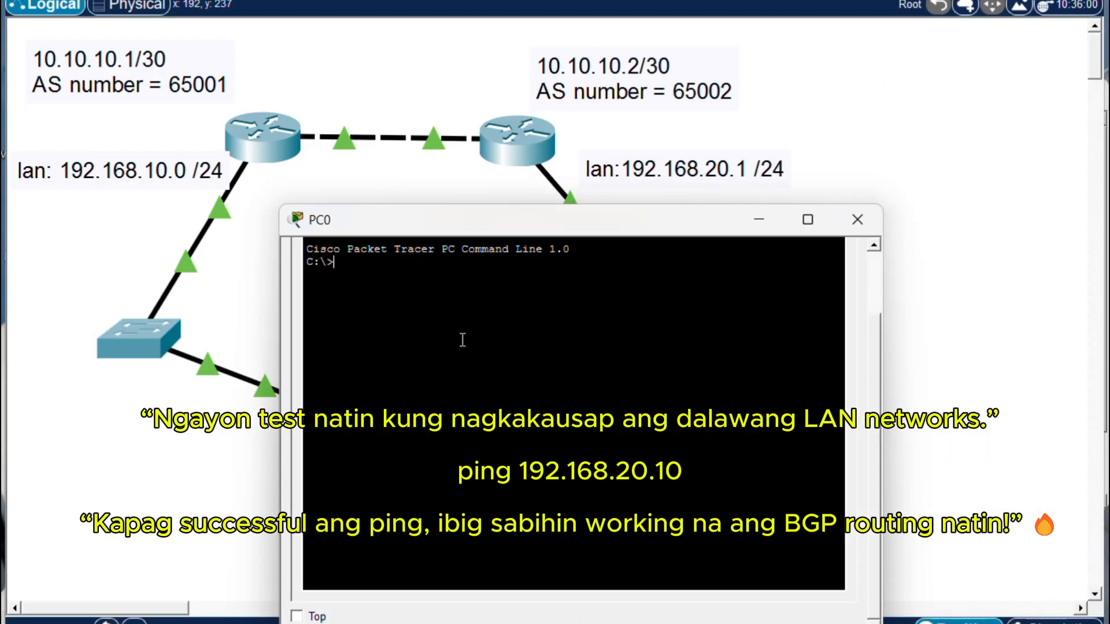
Step: Test connectivity between the LANs by pinging 192.168.20.10 twice from PC0 and 192.168.10.10 from PC1
type("pin")
type("g 192.168.20.10")
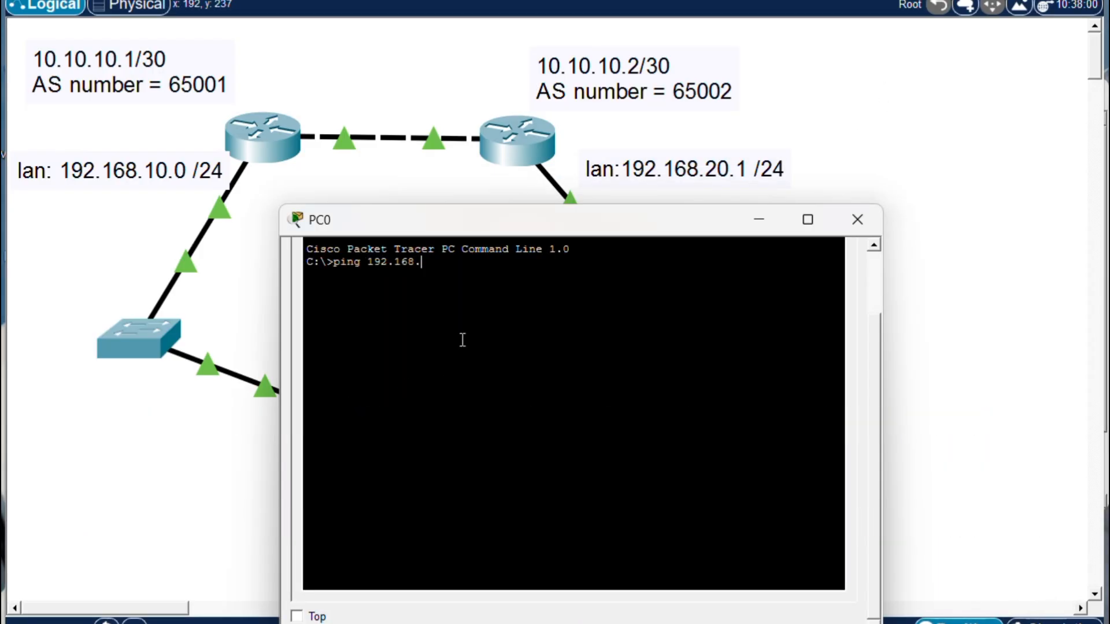
key("Return")
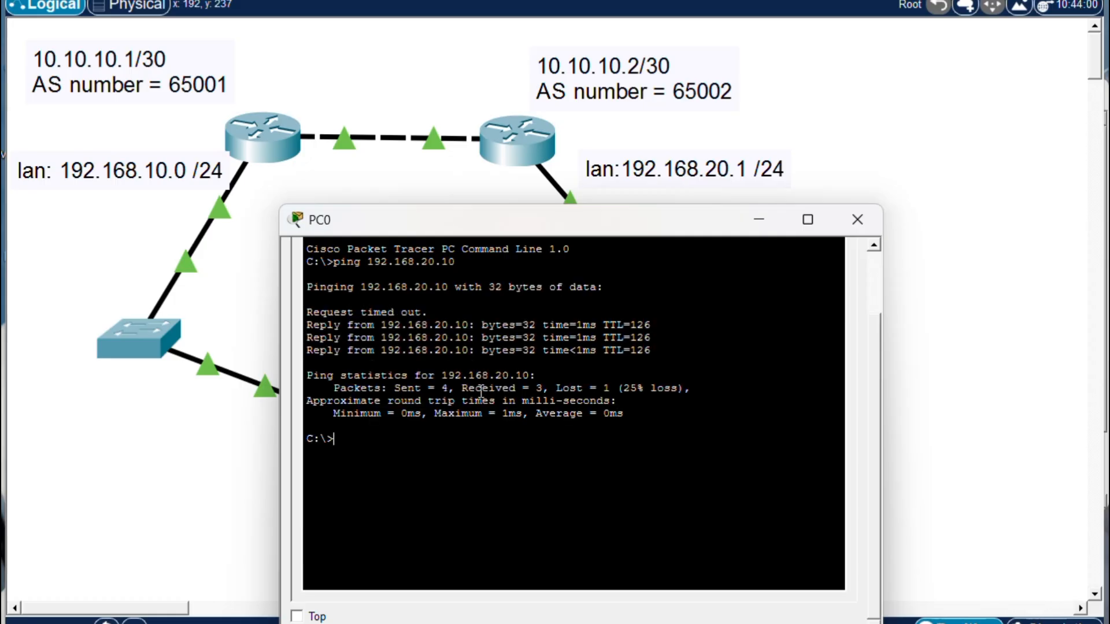
key("Up")
key("Return")
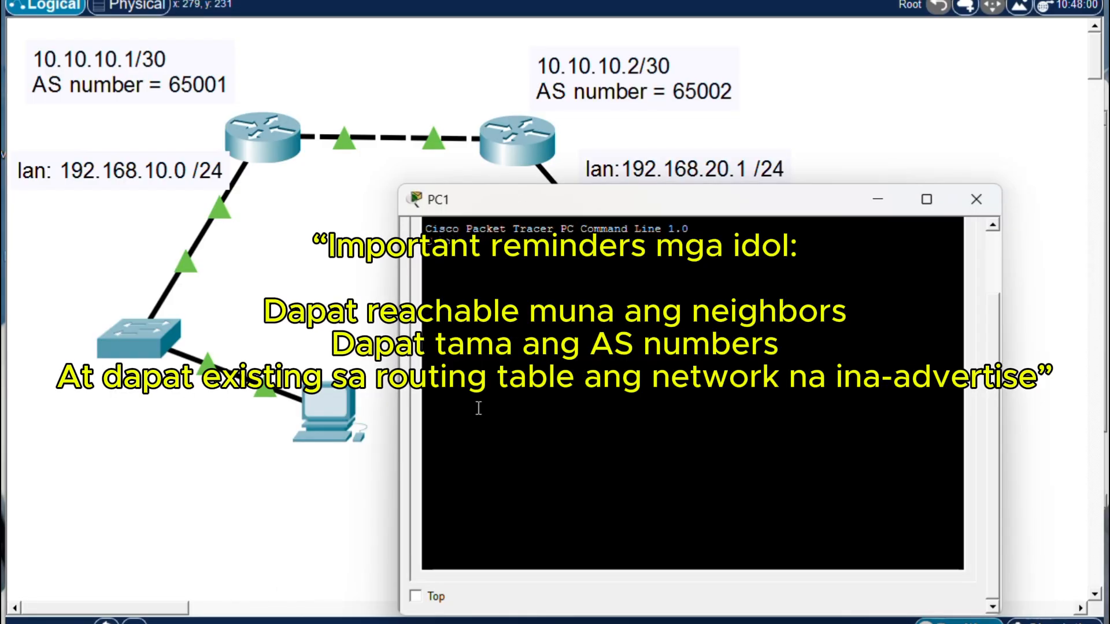
type(".10.10")
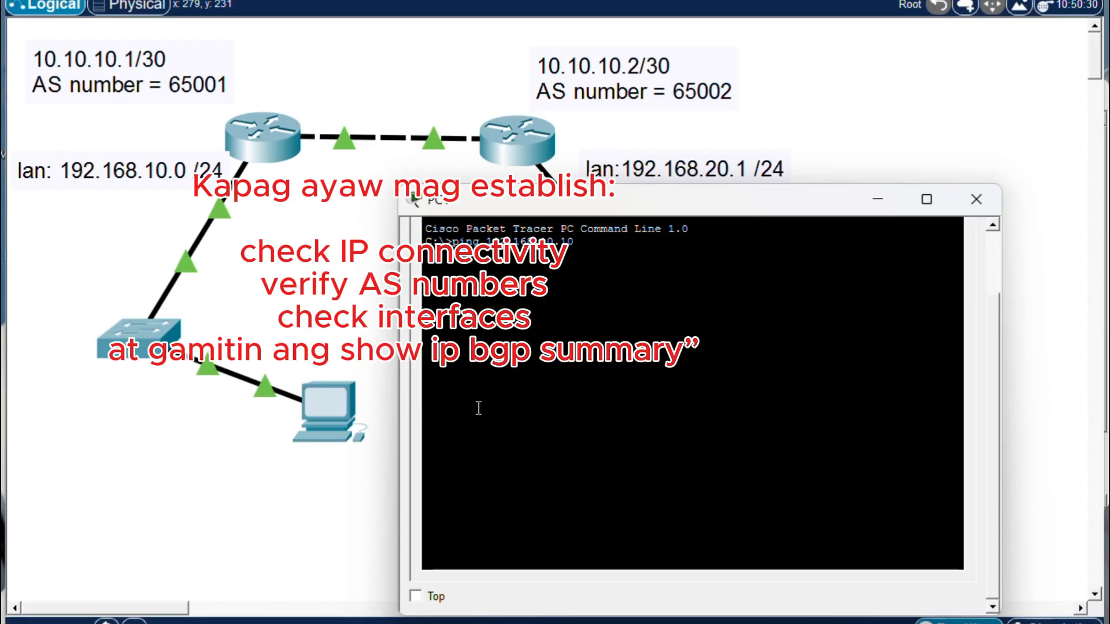
key("Return")
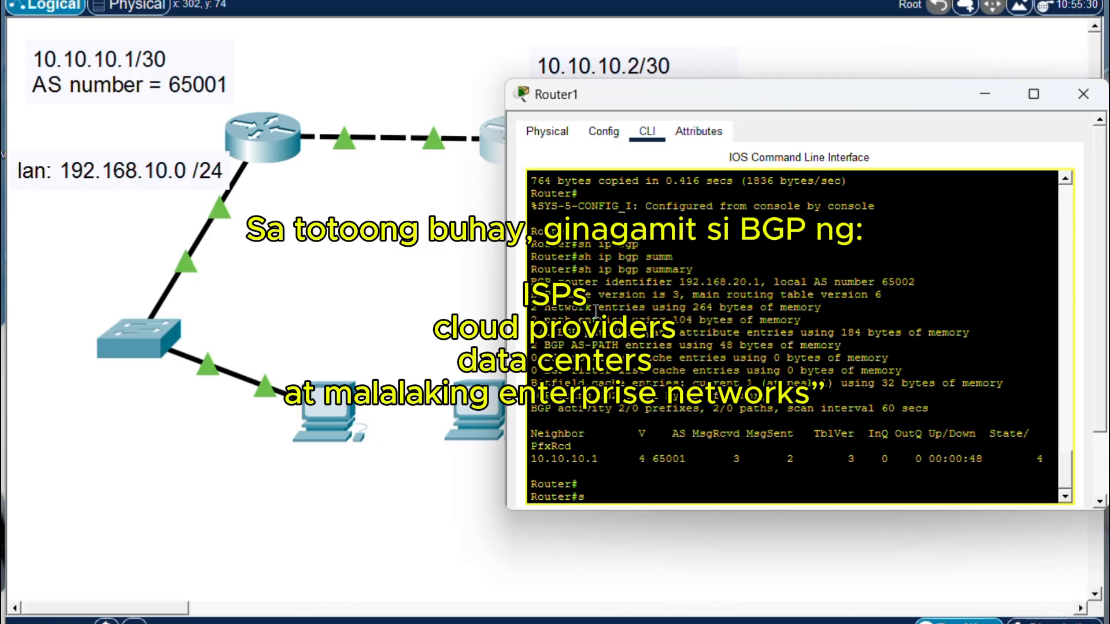
Step: Show Router1's routing table with sh ip route and highlight the BGP route to 192.168.10.0/24, finally returning to the topology
type("h ip route")
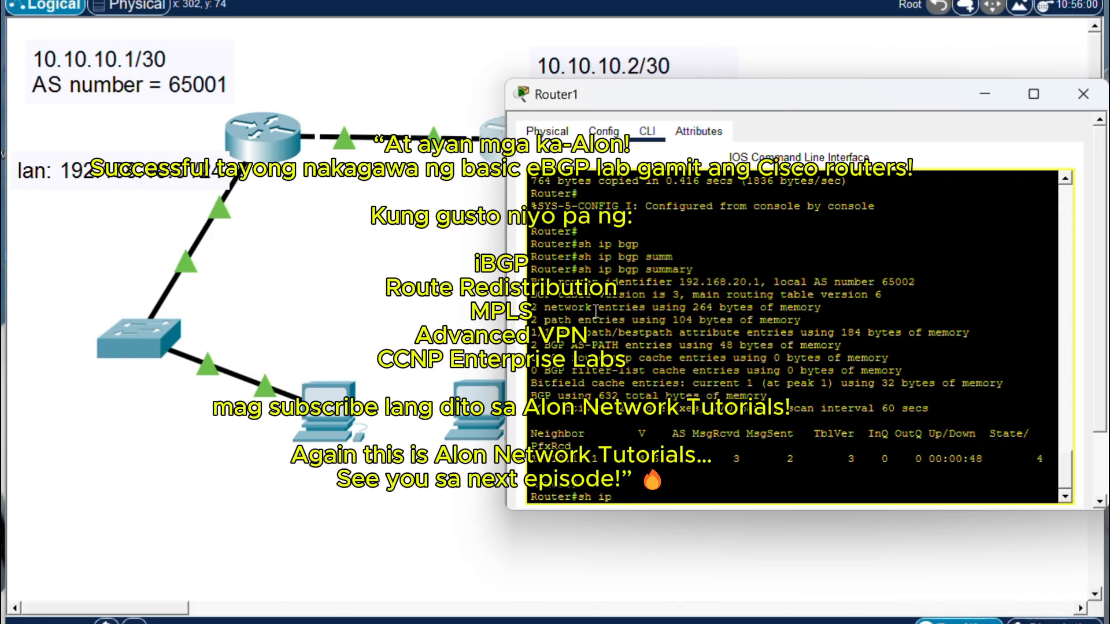
key("Return")
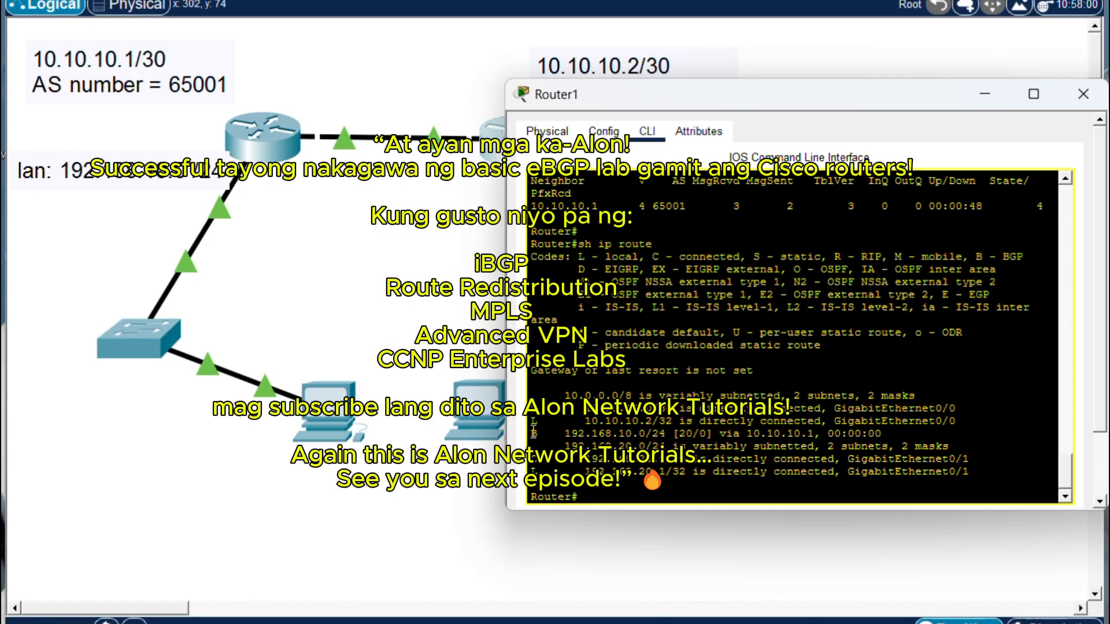
left_click_drag(531, 432, 604, 434)
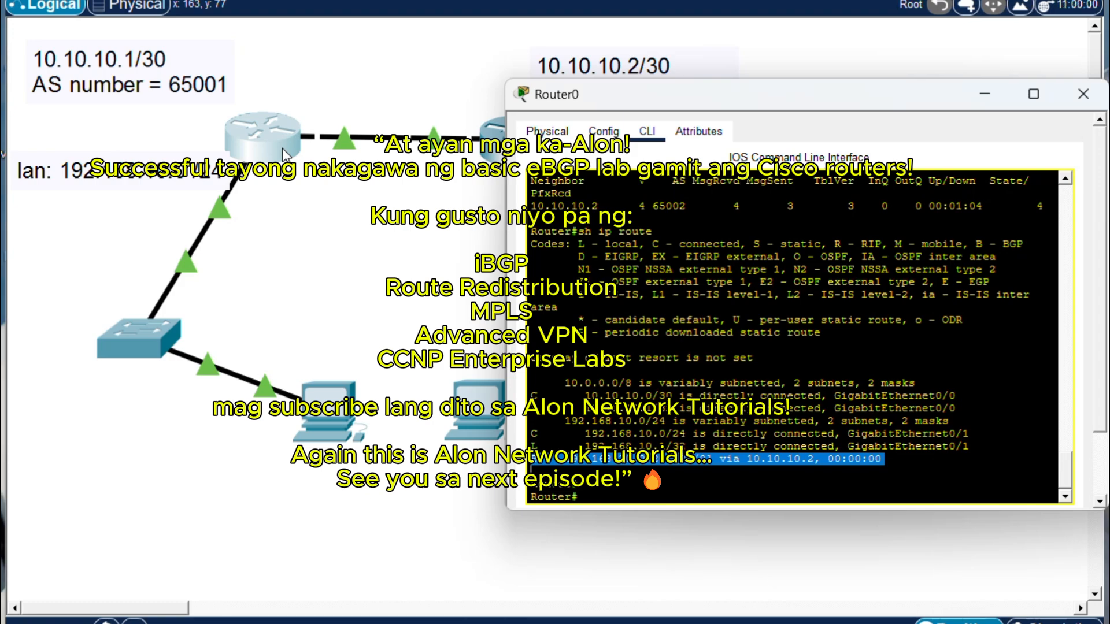
left_click(635, 500)
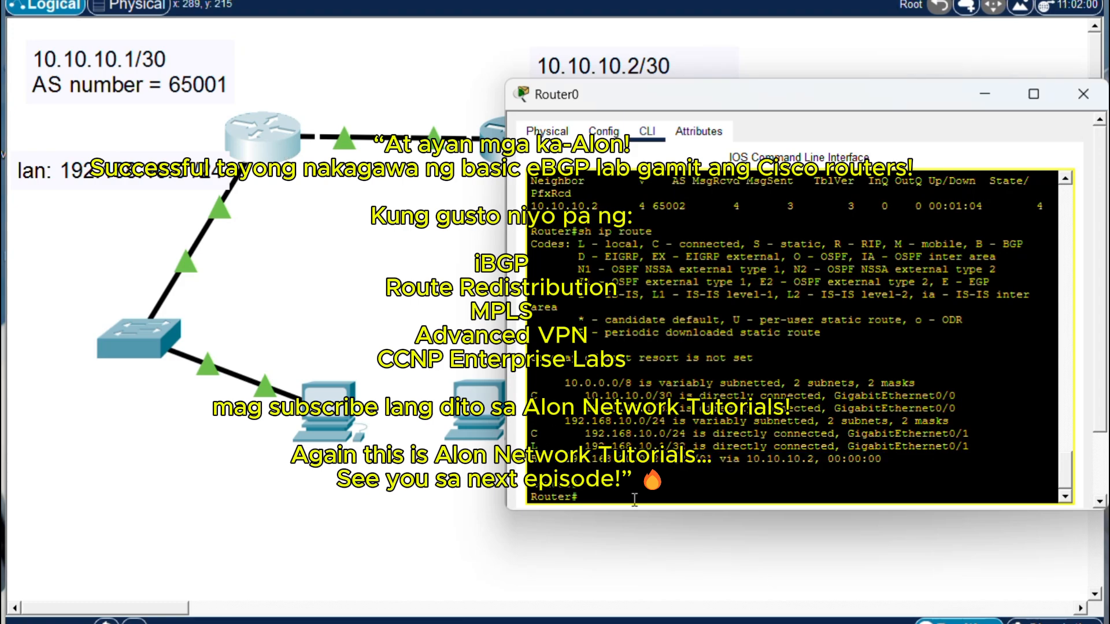
left_click(404, 298)
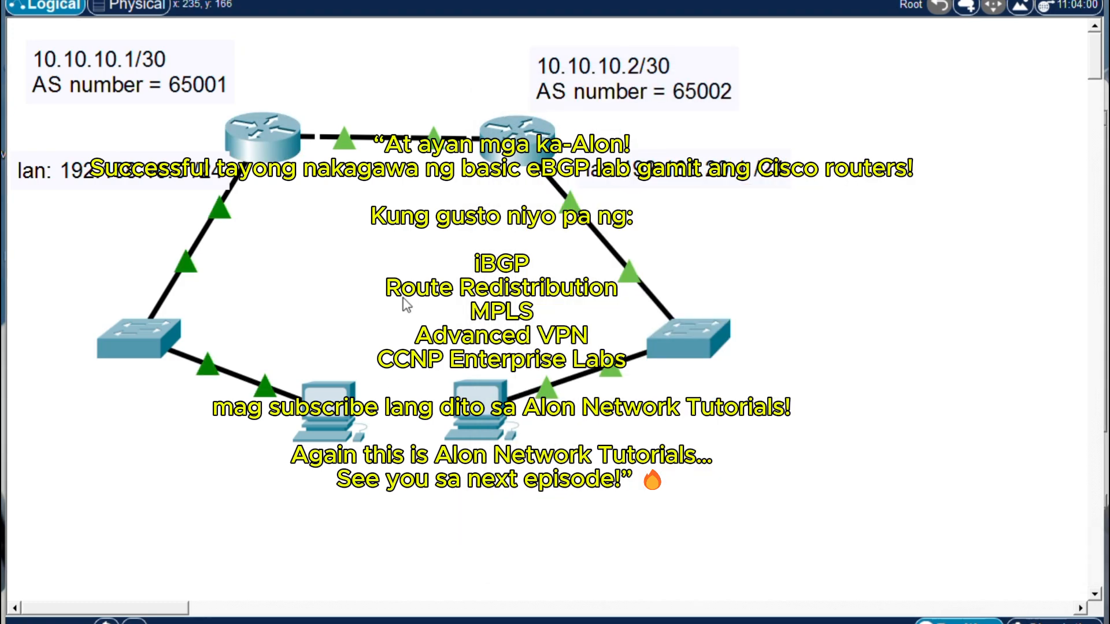